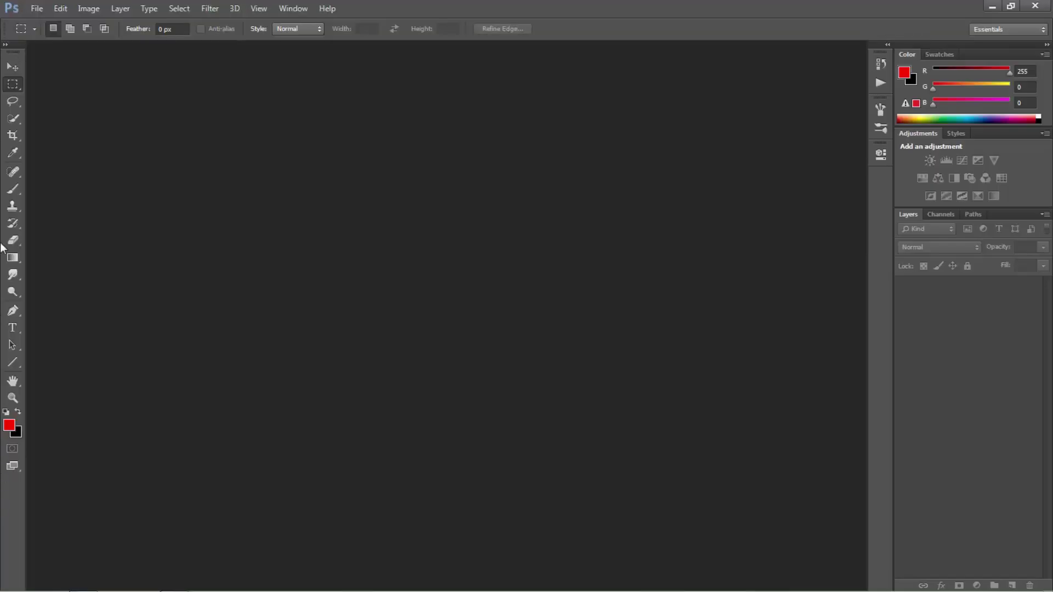
Open Virat-Kohli-Pictures.jpg via File > Open As and dock its window as a tab.
click(13, 69)
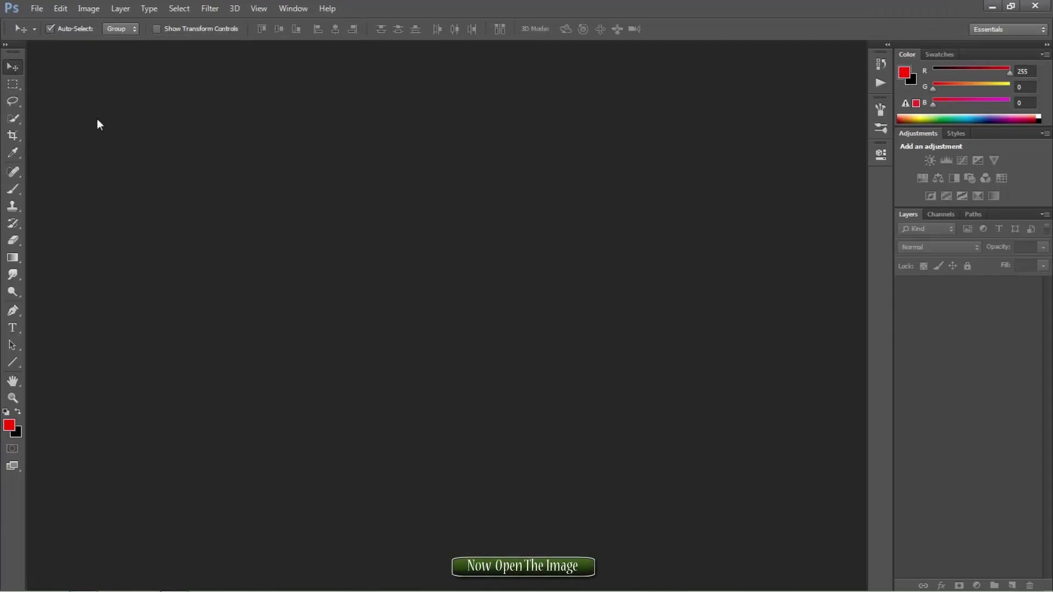
click(37, 8)
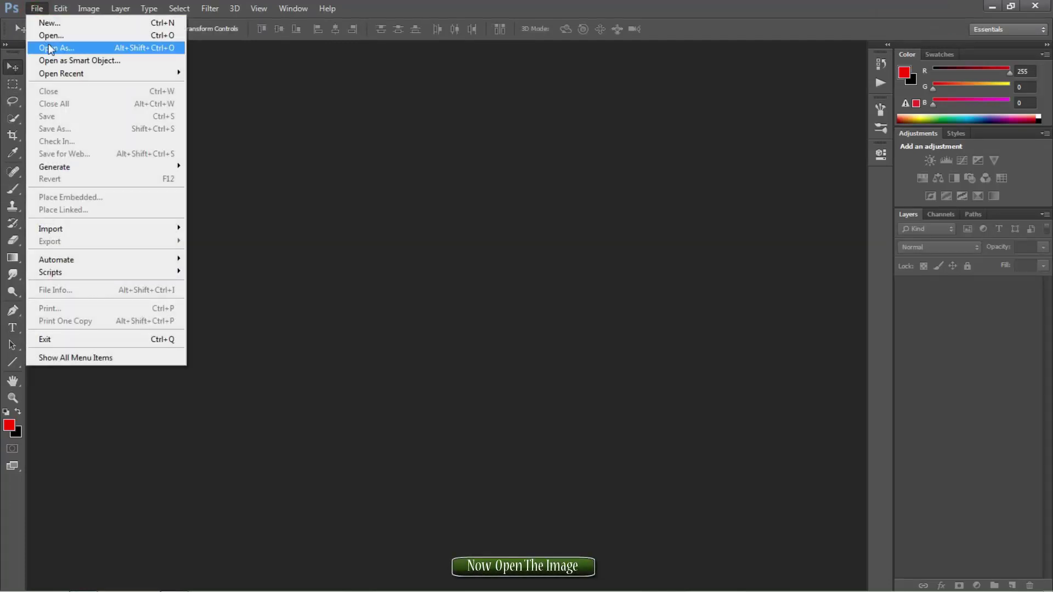
click(48, 36)
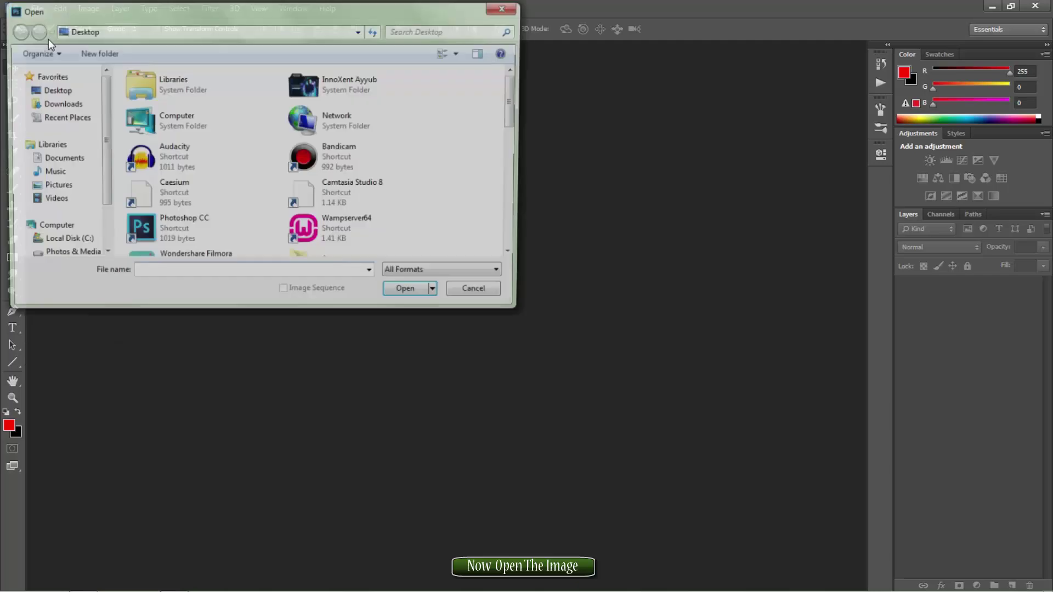
drag(515, 115, 517, 195)
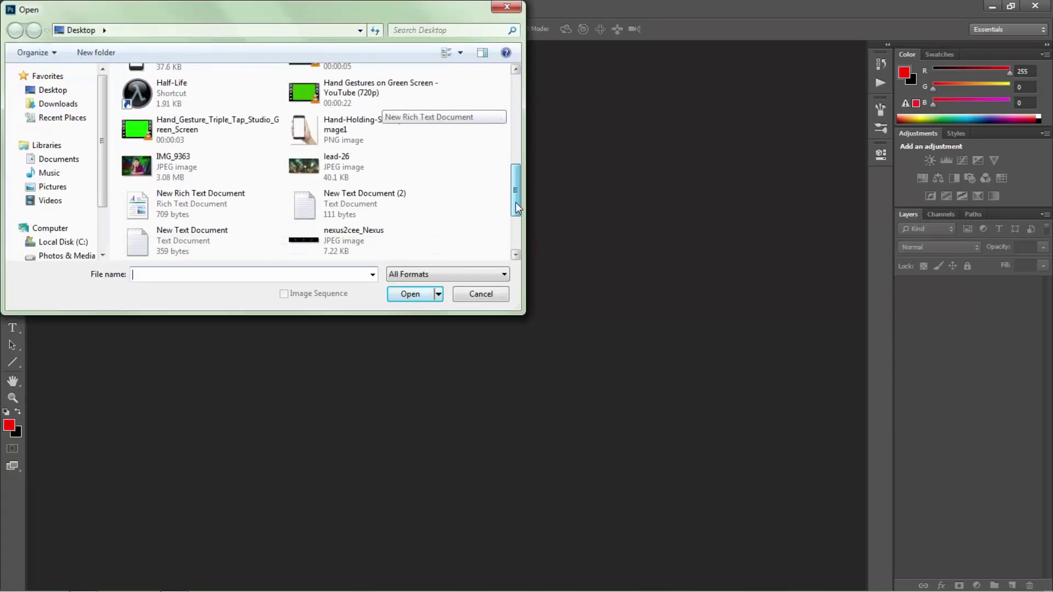
drag(517, 192, 516, 235)
click(165, 246)
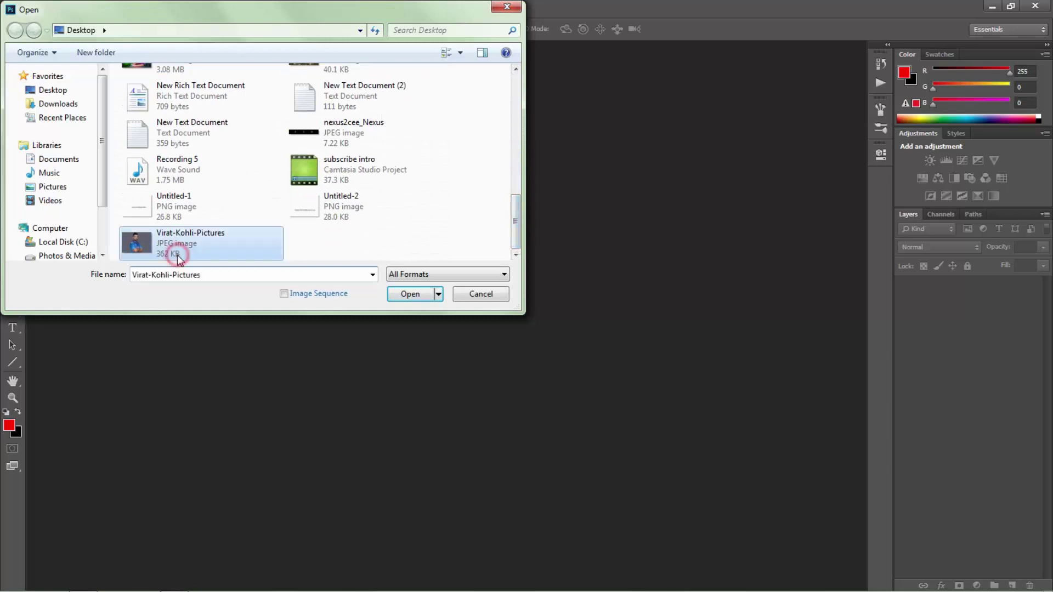
click(404, 296)
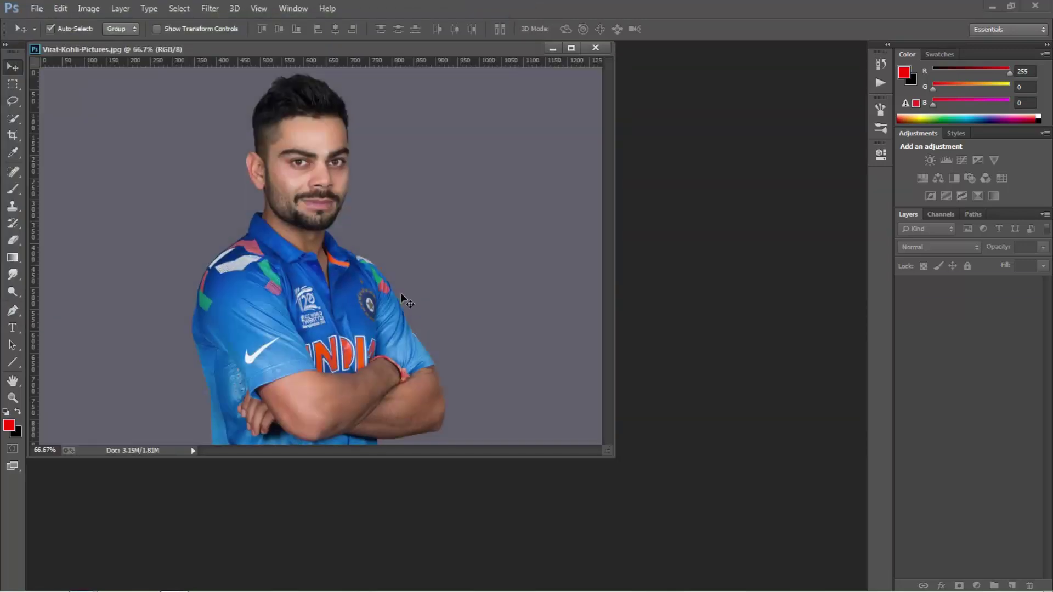
drag(299, 50, 314, 49)
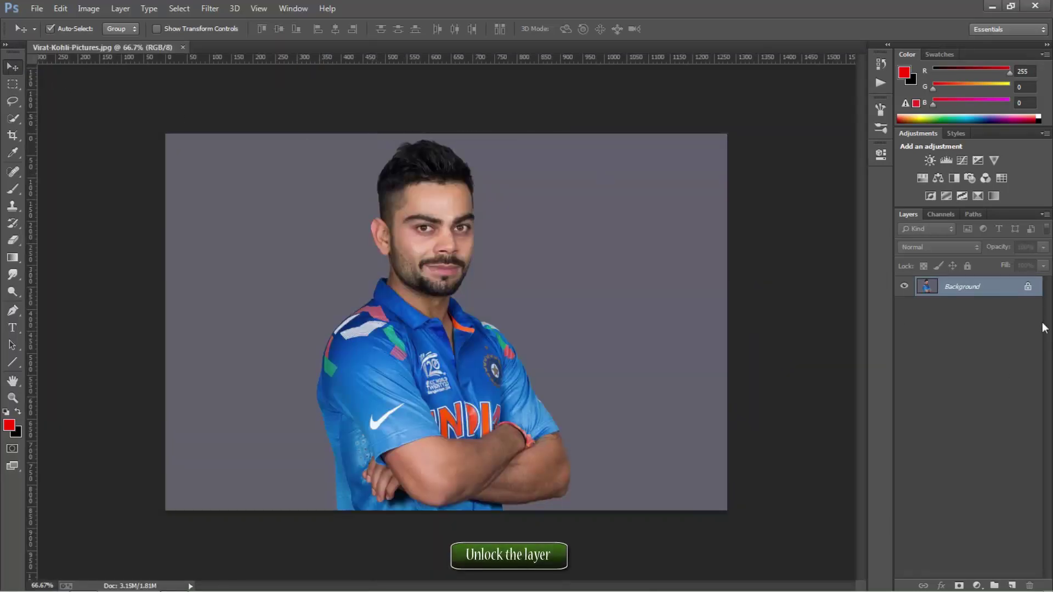
Unlock the Background layer into Layer 0 and select the Pen tool for paths.
click(1025, 292)
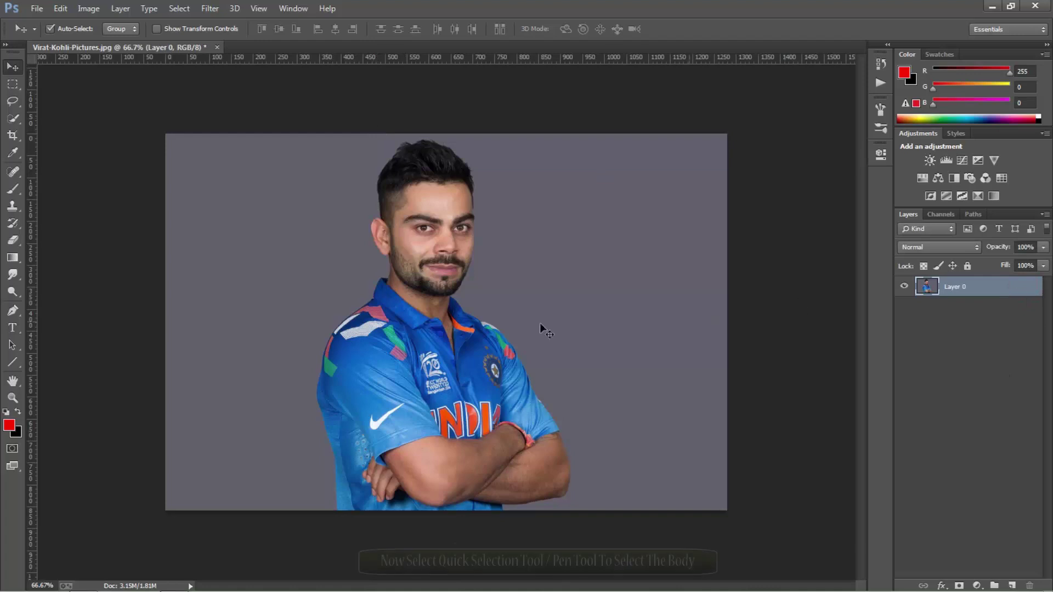
click(18, 117)
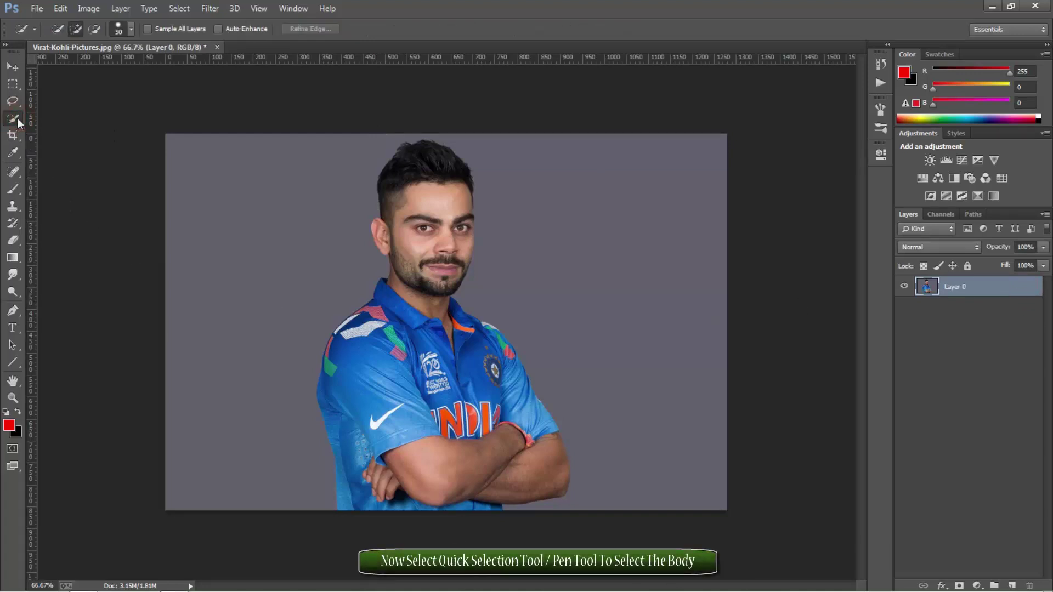
click(15, 312)
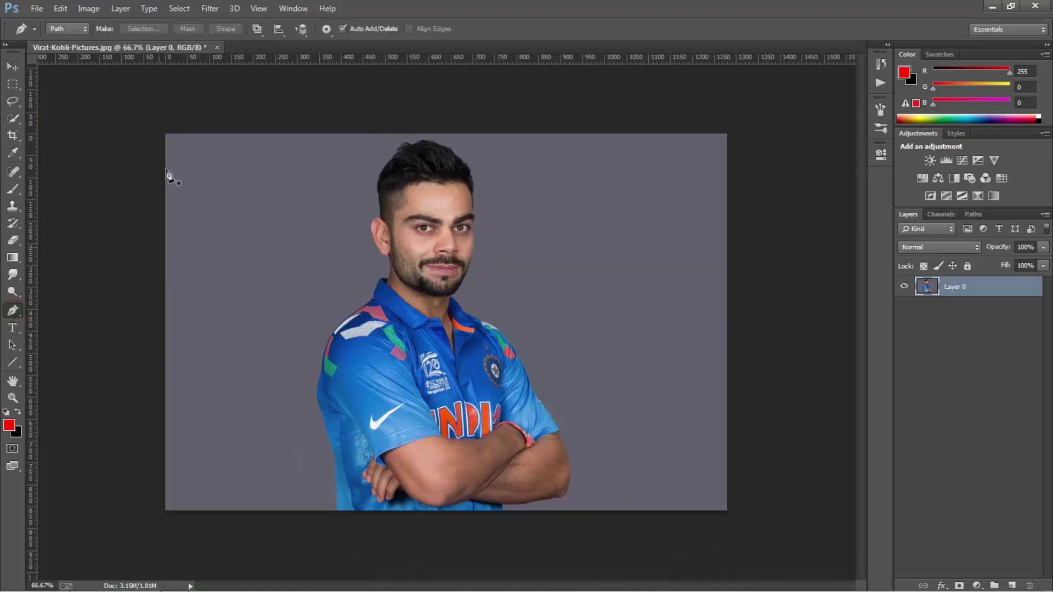
right_click(286, 416)
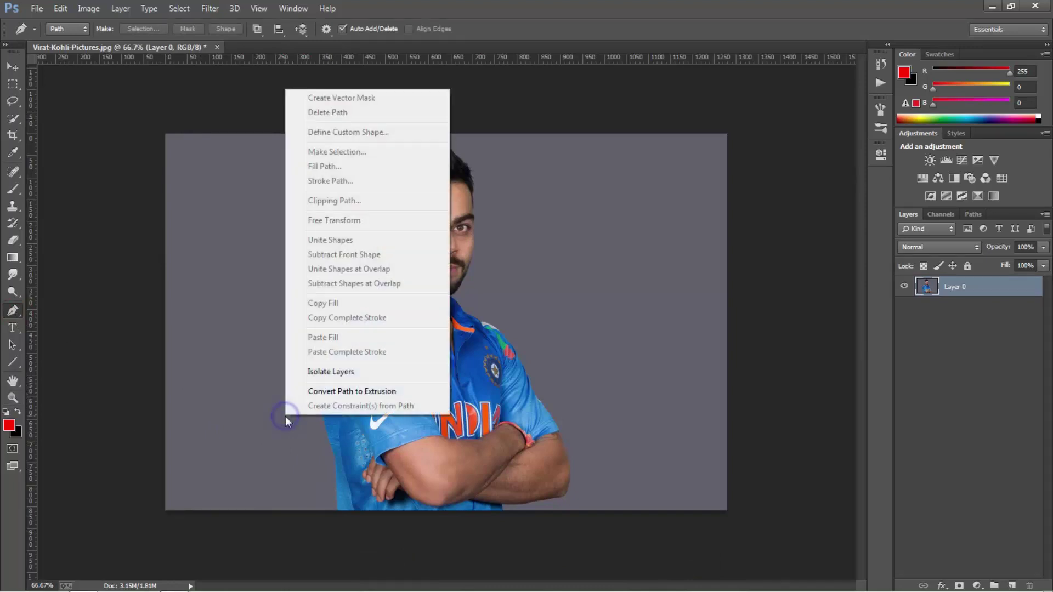
Zoom in on the cricketer's lower body, then return to the Pen tool.
click(13, 398)
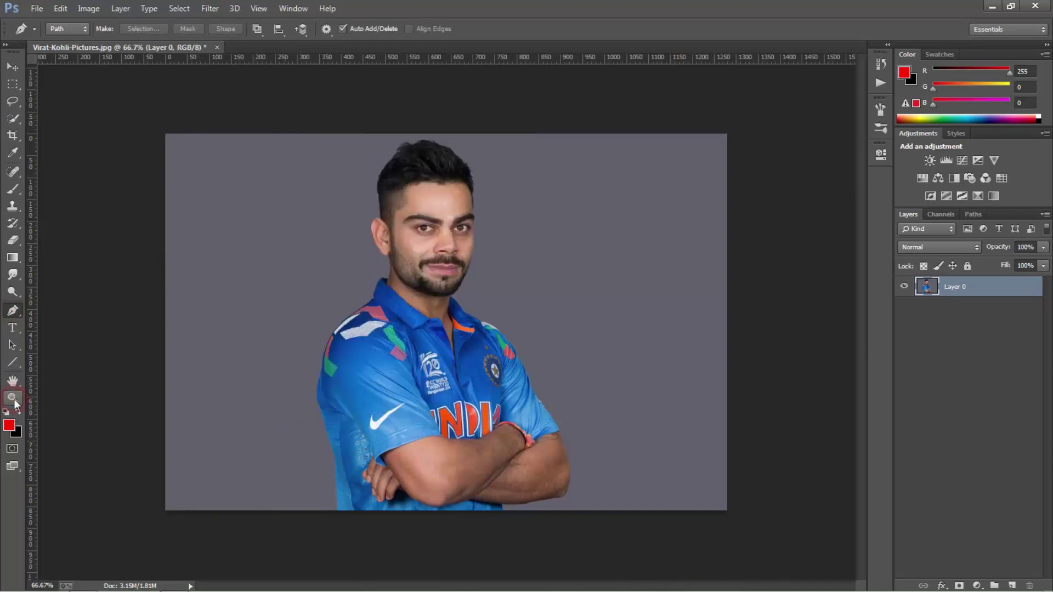
right_click(294, 412)
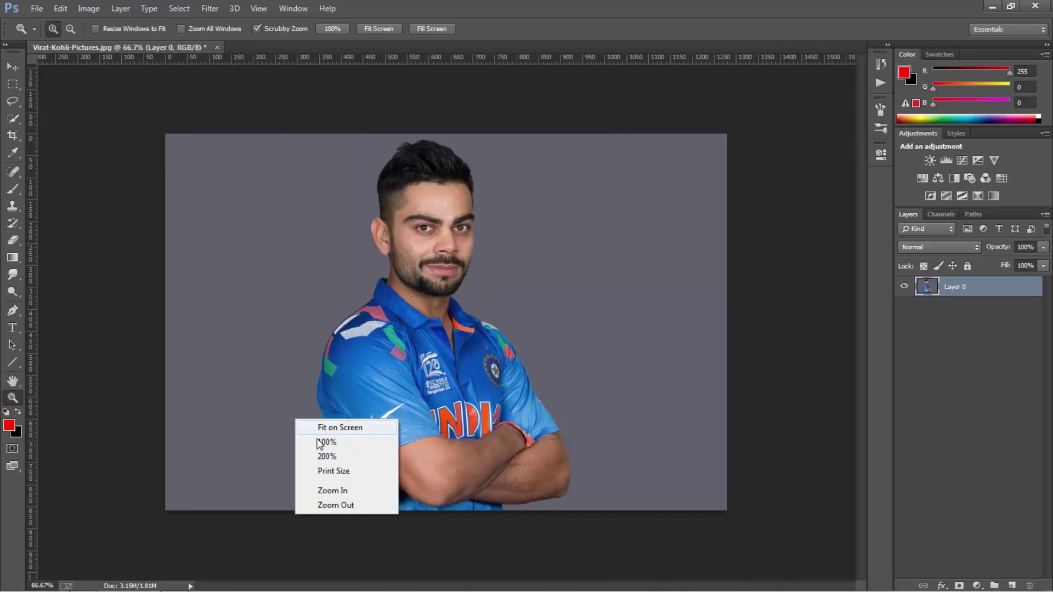
click(320, 493)
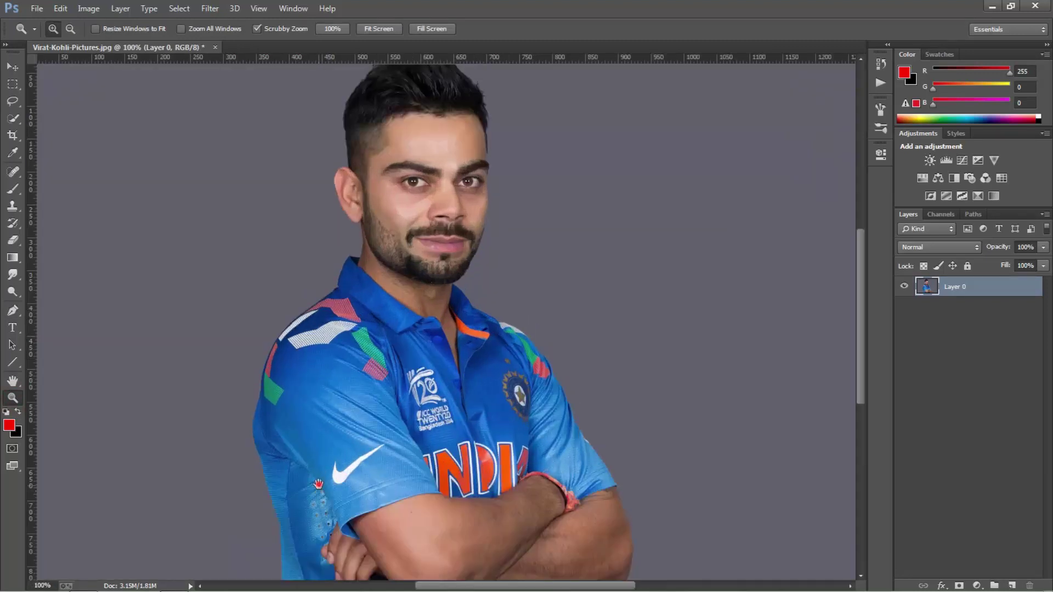
drag(319, 484, 318, 420)
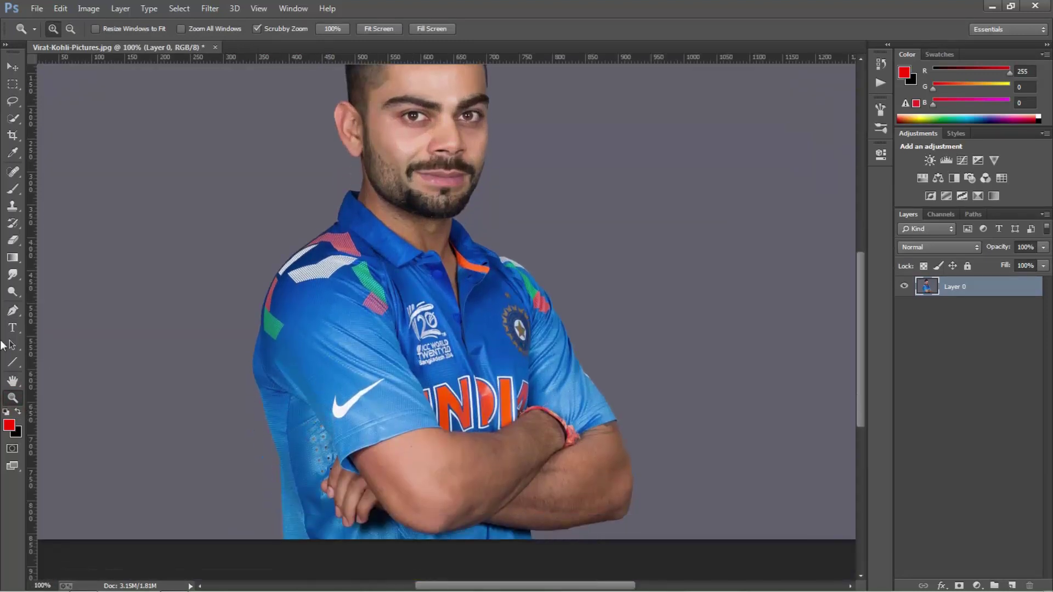
click(12, 313)
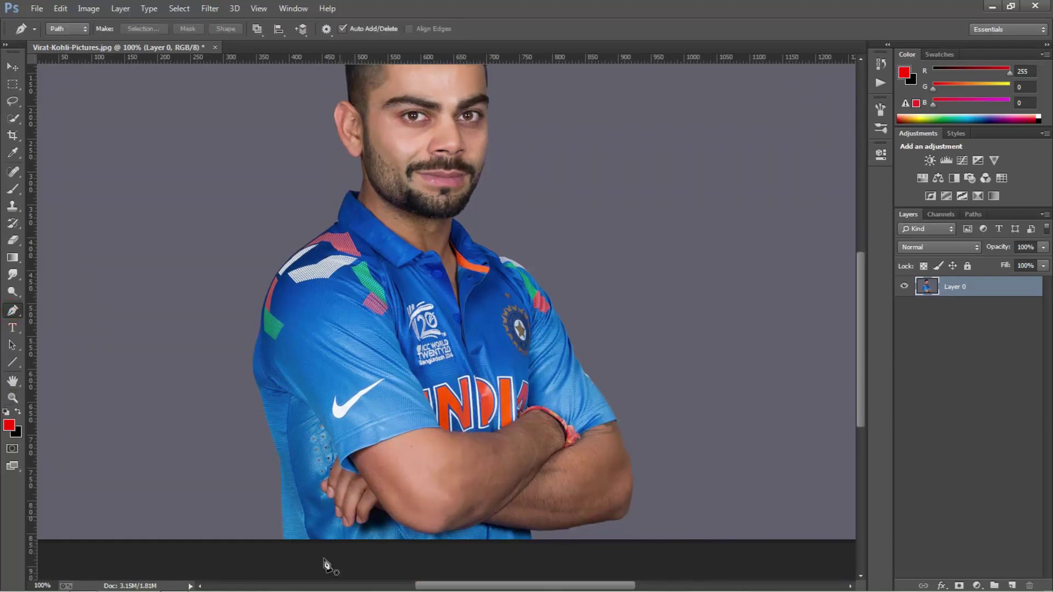
Start the pen path at the shirt's bottom edge and trace up the sleeve.
click(285, 544)
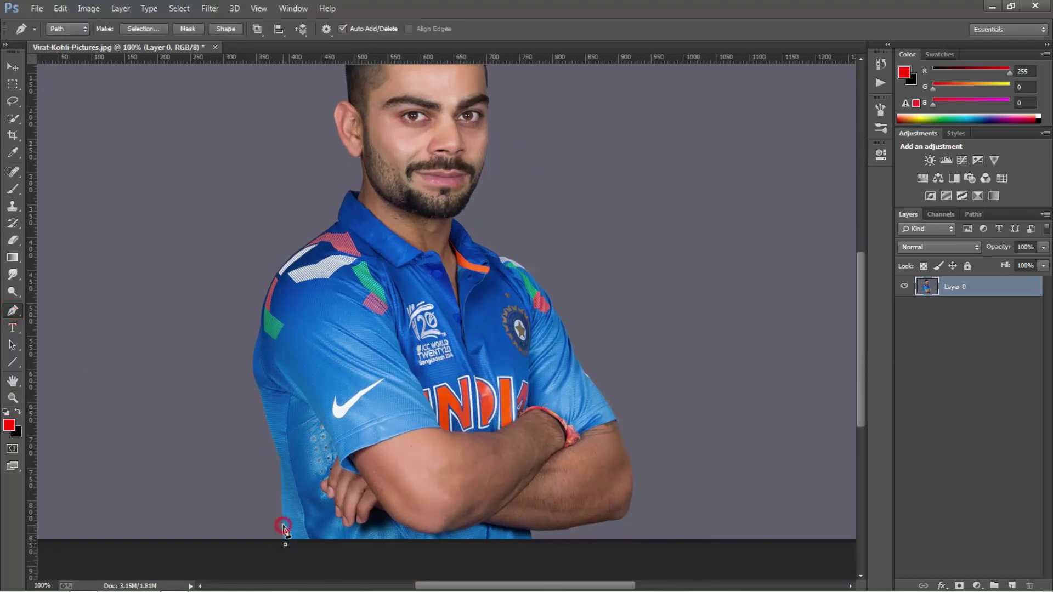
click(283, 526)
click(283, 504)
click(281, 462)
click(270, 428)
alt+scroll(258, 394, up, 1)
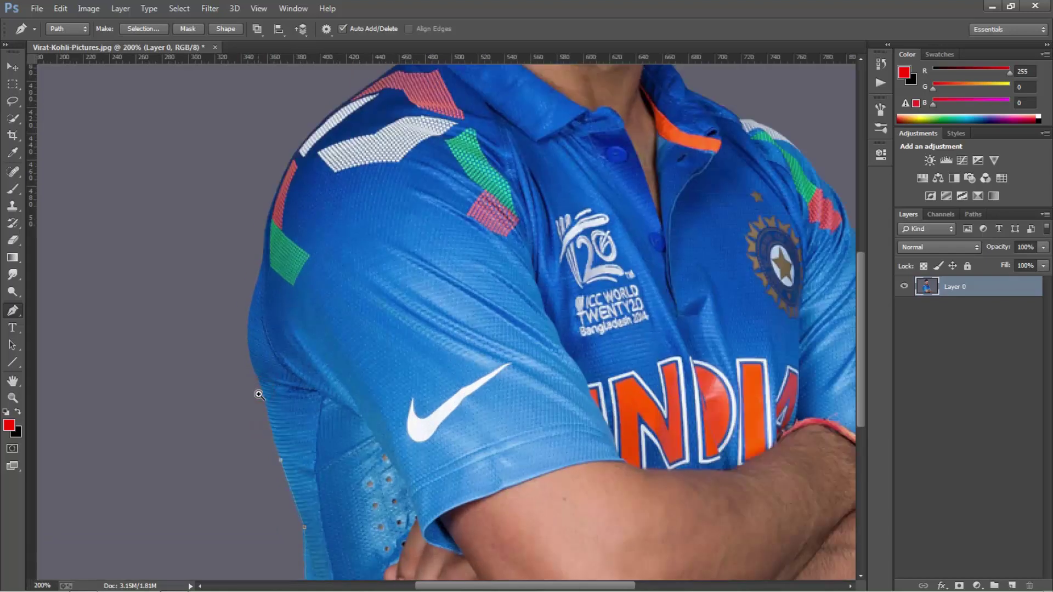
click(269, 417)
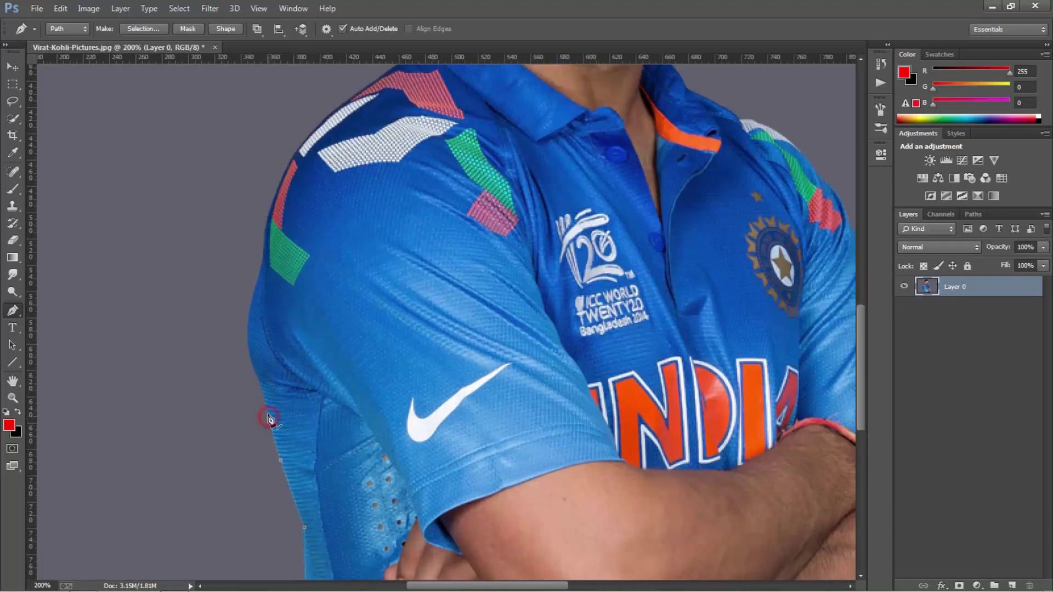
click(262, 387)
click(253, 363)
click(248, 335)
click(250, 304)
Continue the path along and over the shoulder toward the collar.
click(259, 272)
click(264, 254)
click(268, 214)
click(281, 184)
click(301, 143)
click(322, 122)
click(350, 99)
drag(421, 82, 350, 202)
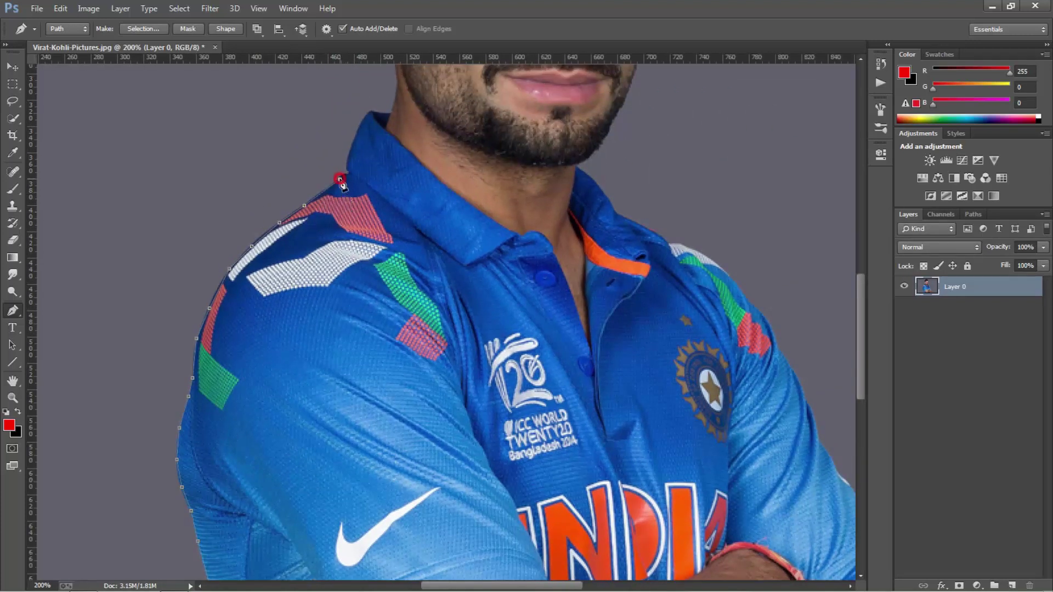
Trace the path up the collar edge to its tip and onto the neck.
click(341, 175)
click(347, 168)
click(351, 149)
click(362, 125)
click(370, 113)
click(391, 114)
click(399, 85)
drag(403, 89, 395, 217)
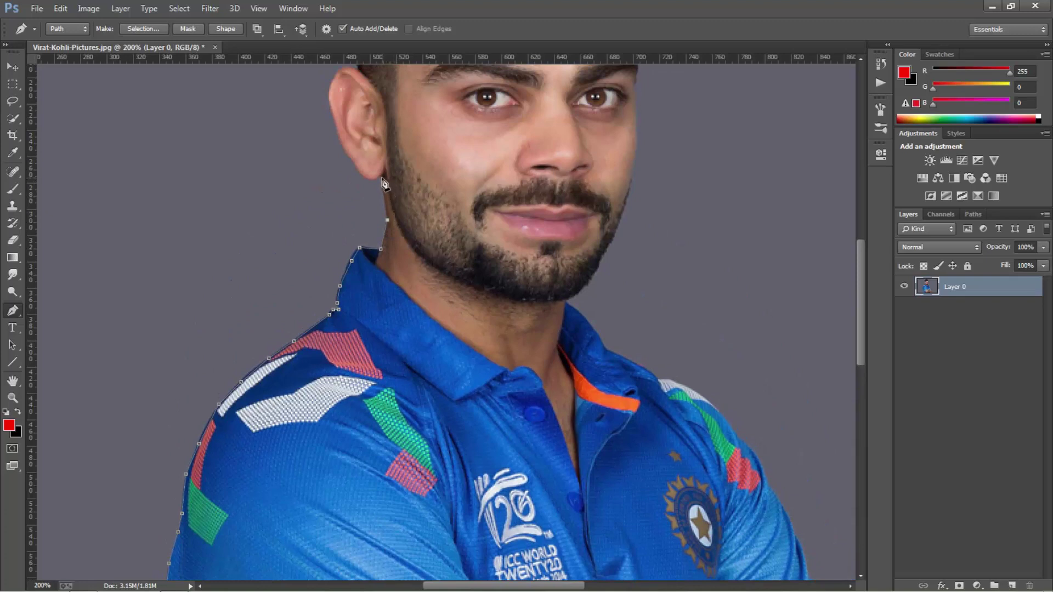
Curve the path around the earlobe and up the ear's outer edge.
click(382, 178)
drag(373, 186, 357, 175)
click(343, 147)
click(337, 113)
click(331, 106)
drag(341, 94, 343, 128)
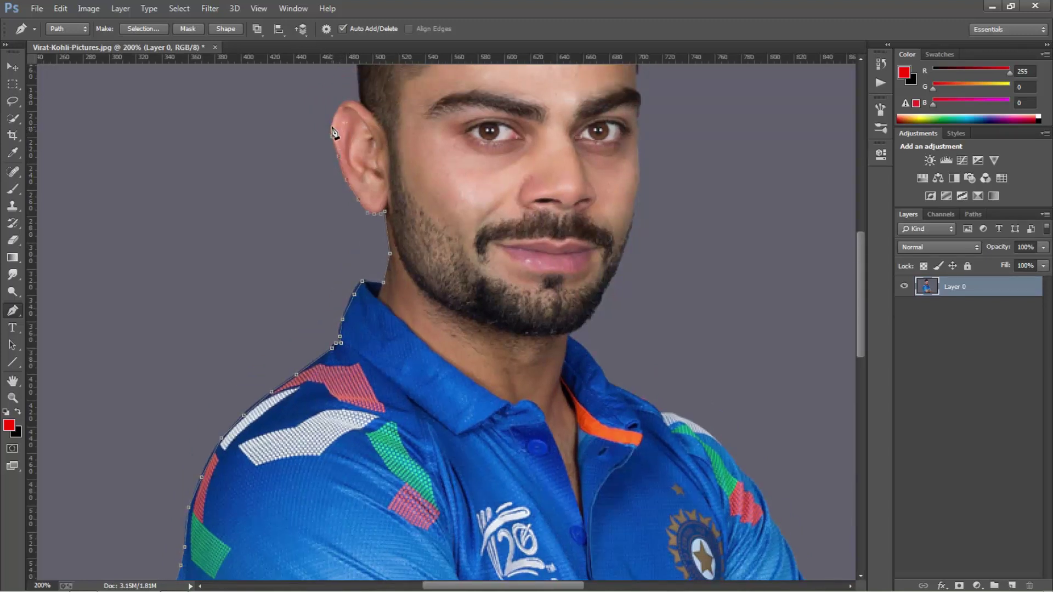
click(332, 129)
click(336, 112)
drag(363, 109, 362, 280)
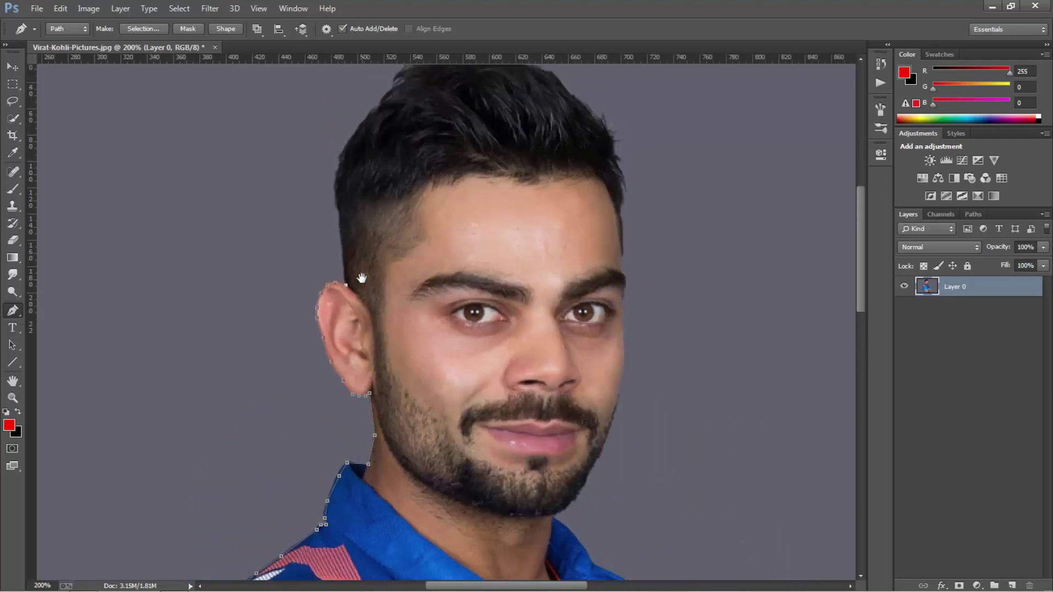
Extend the path from the top of the ear up the hairline.
click(339, 221)
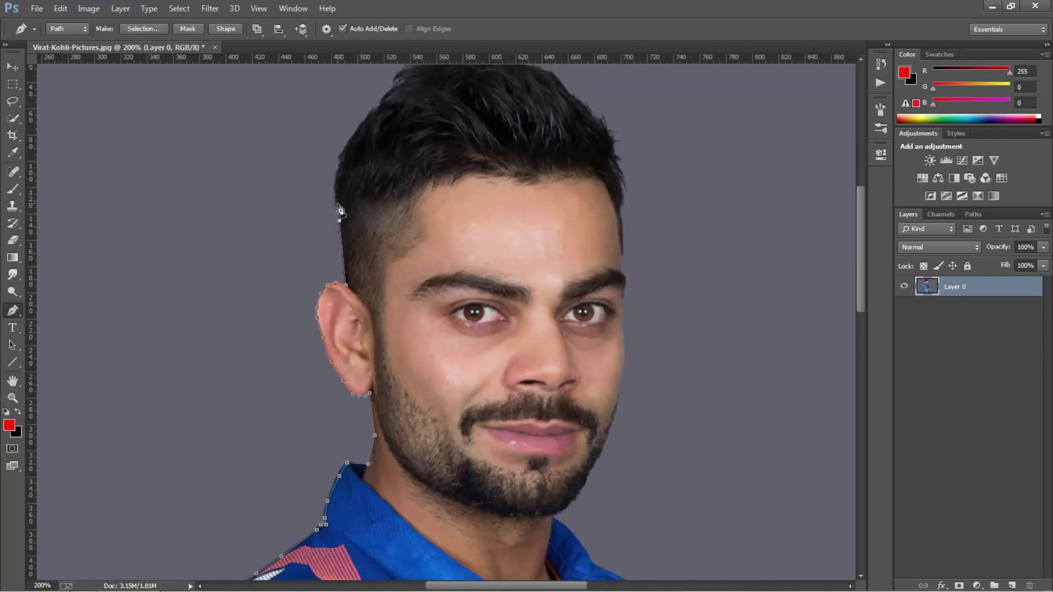
click(338, 205)
click(336, 181)
click(342, 153)
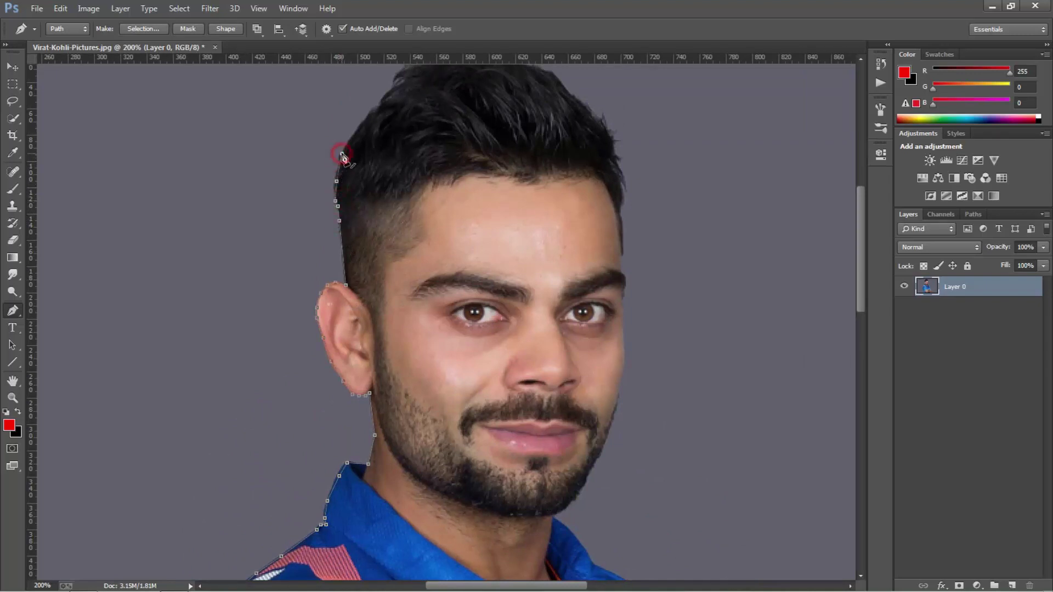
click(359, 128)
click(373, 110)
click(383, 104)
click(396, 88)
scroll(447, 93, up, 2)
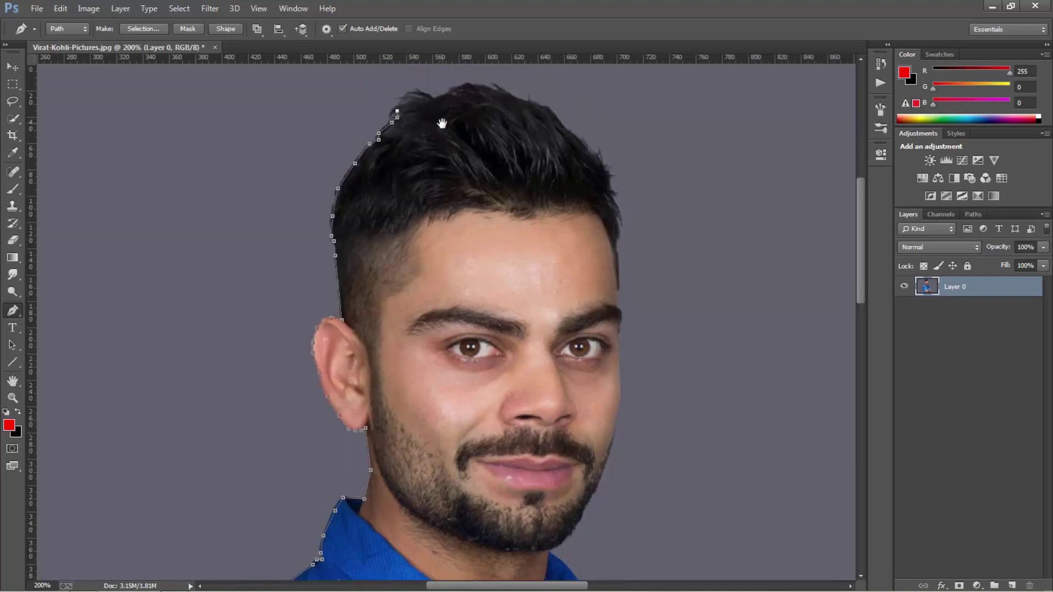
Trace the path across the top of the hair and down its right side.
click(398, 117)
click(418, 102)
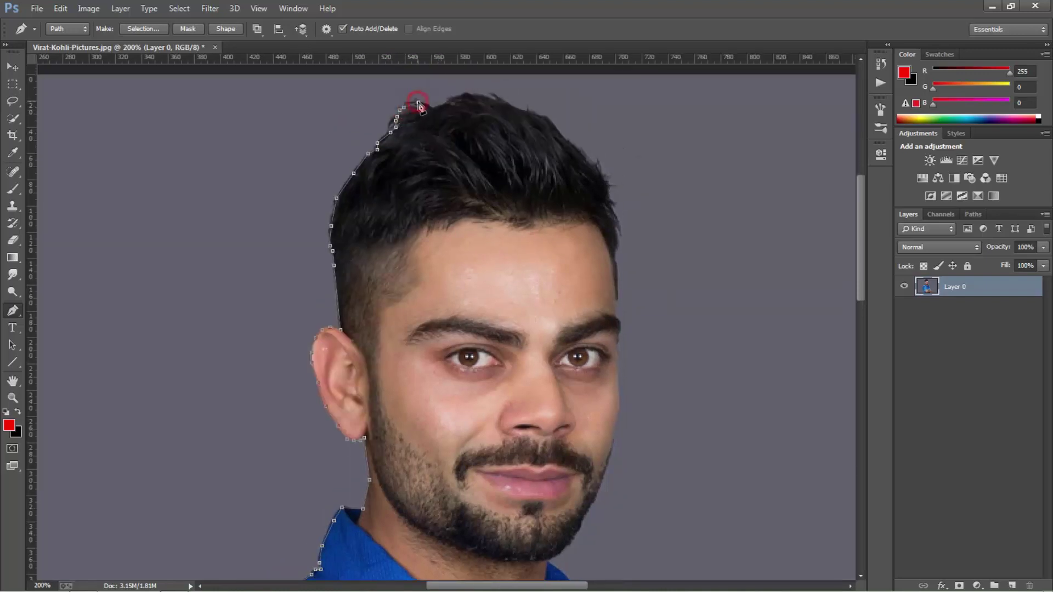
click(433, 107)
click(441, 104)
click(460, 96)
click(483, 98)
click(514, 107)
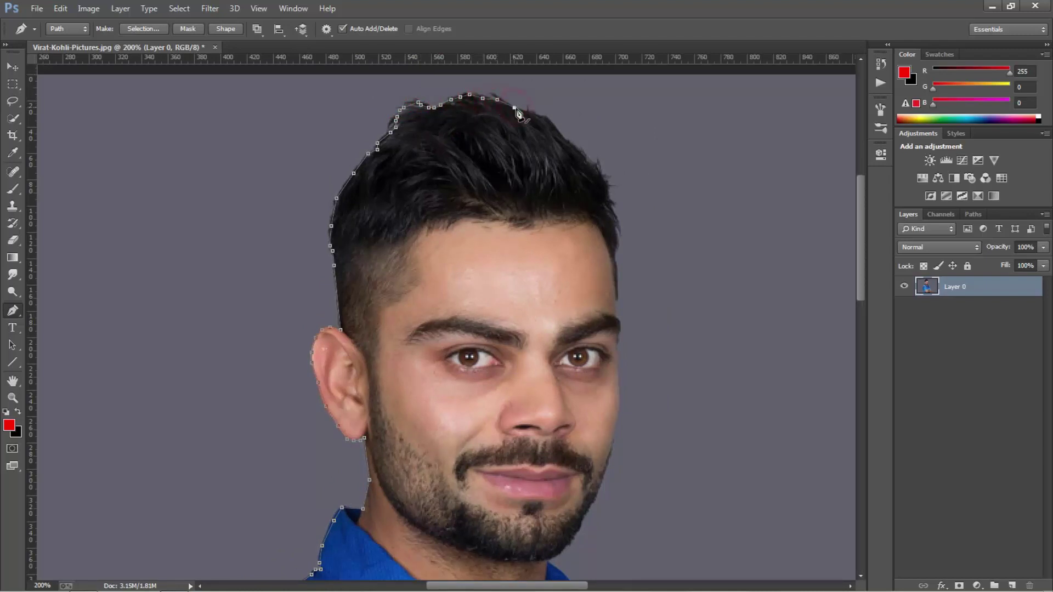
click(556, 128)
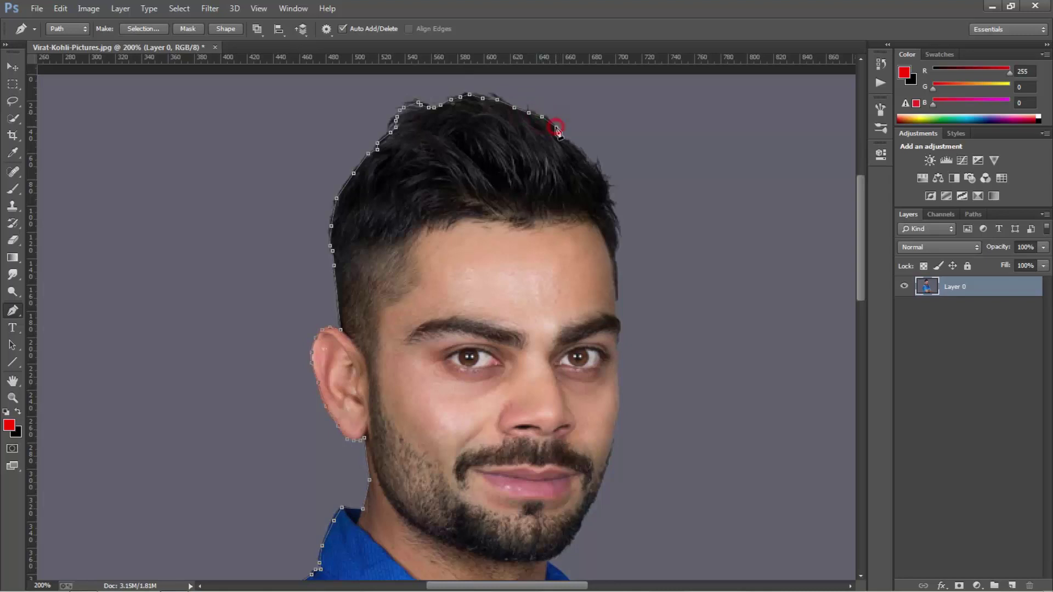
click(592, 162)
Continue the path down the side of the hair past the temple to the eyebrow.
click(605, 176)
click(611, 202)
click(614, 211)
click(618, 234)
click(616, 258)
click(617, 302)
click(616, 316)
Trace the right face edge past the eye and cheek down the jaw.
click(629, 343)
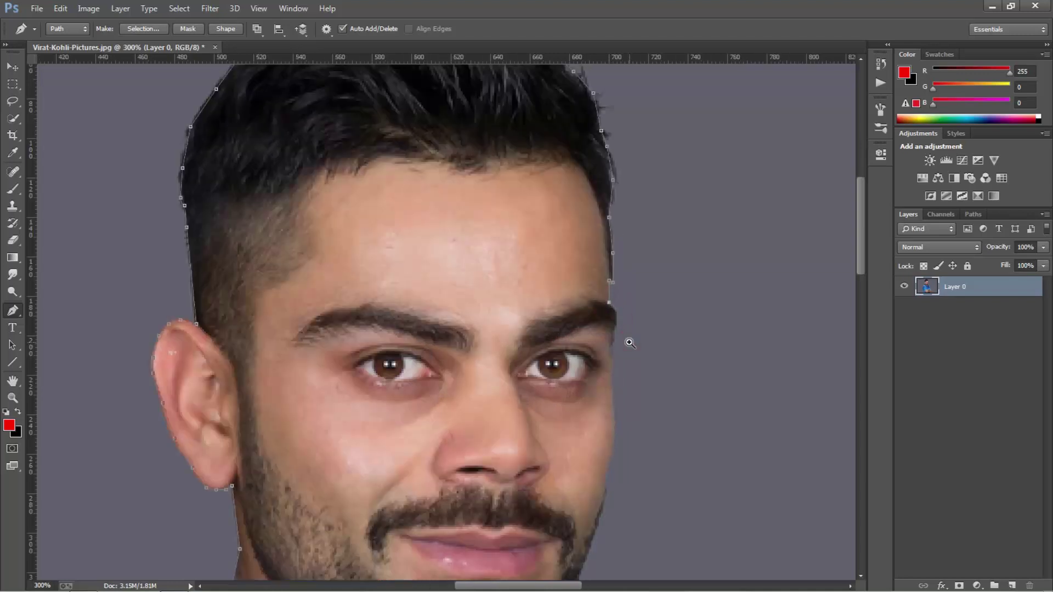
click(617, 312)
click(617, 328)
click(613, 342)
drag(621, 410, 628, 370)
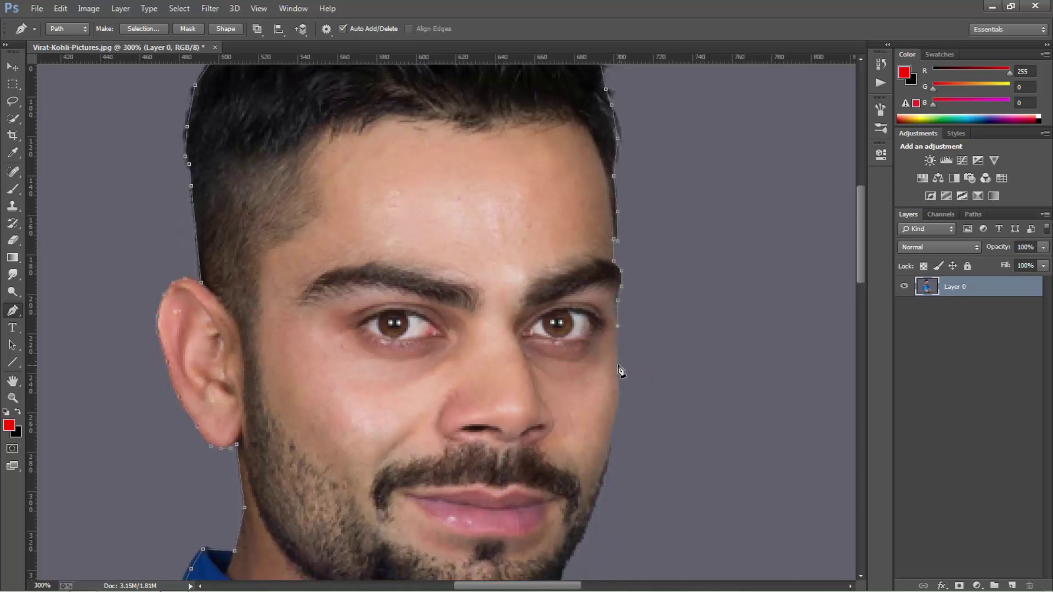
click(617, 363)
click(620, 397)
click(610, 440)
click(608, 468)
Trace the path along the beard and jawline to under the chin.
scroll(634, 460, up, 2)
drag(636, 481, 657, 336)
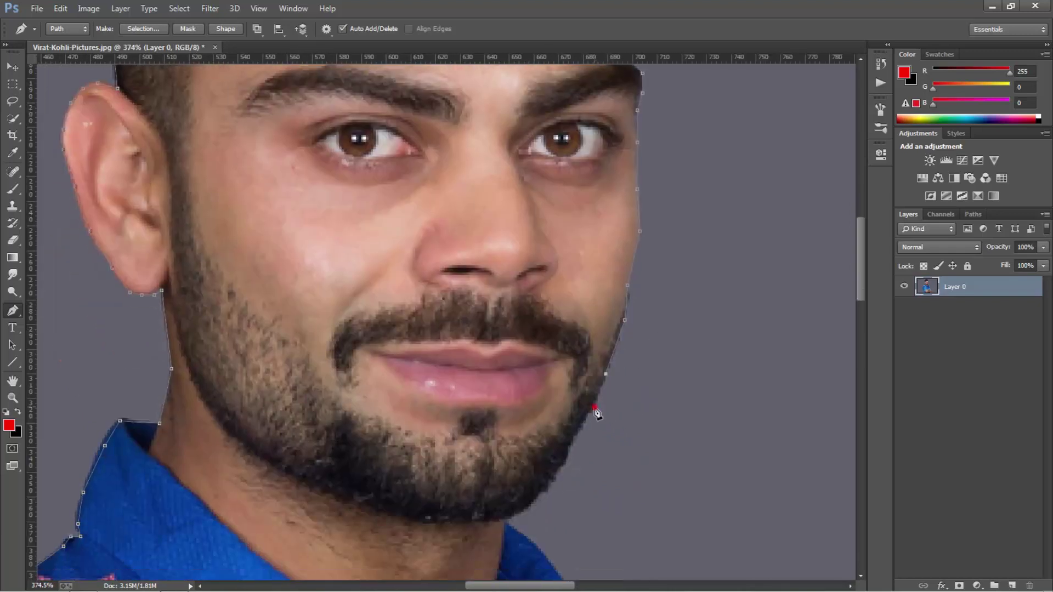
click(595, 406)
click(578, 433)
click(558, 473)
click(538, 494)
click(519, 514)
drag(469, 433, 437, 330)
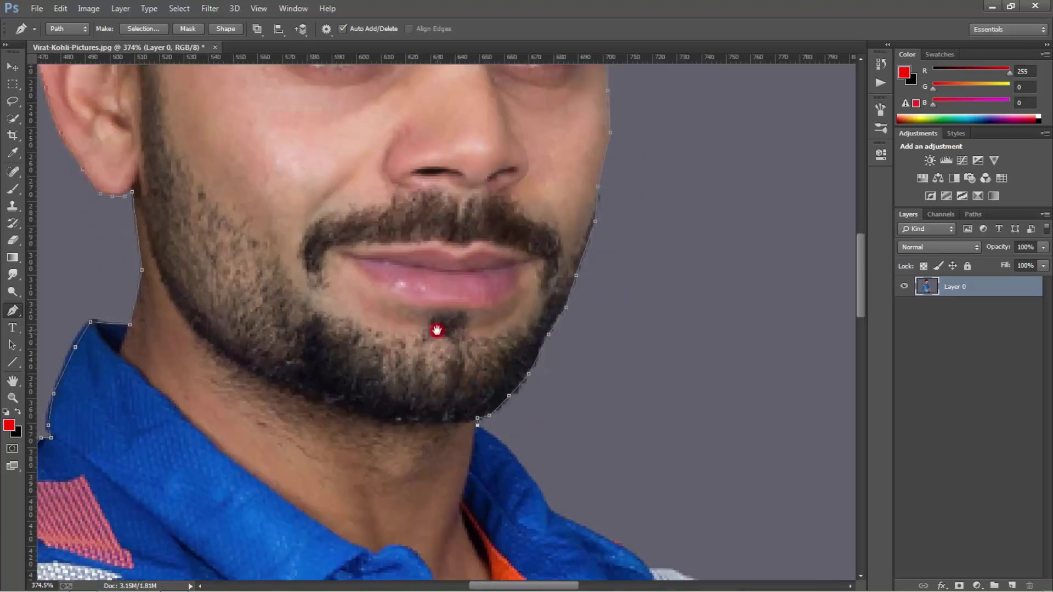
scroll(441, 414, down, 1)
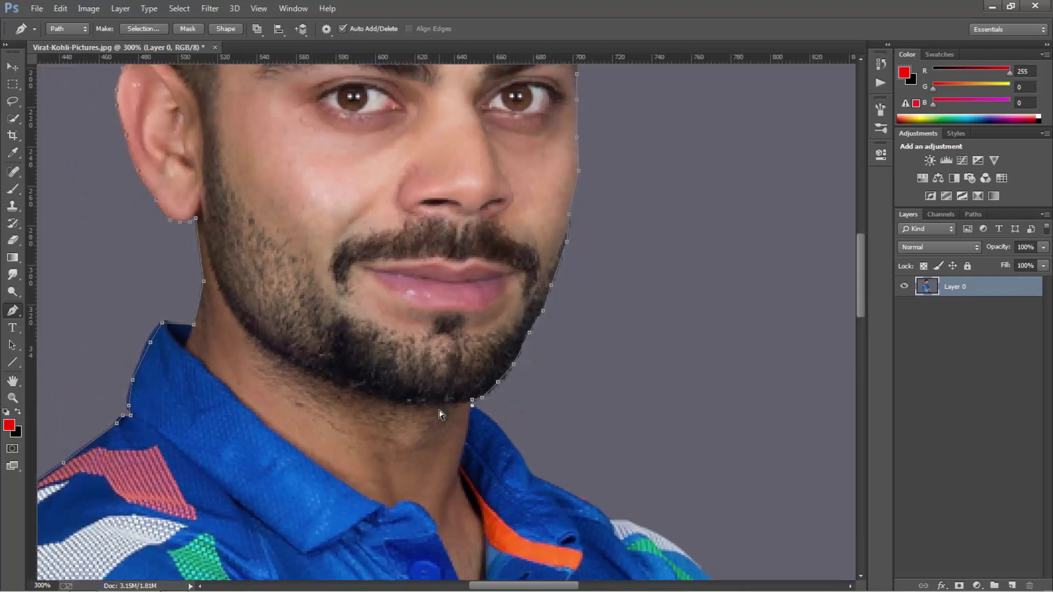
drag(574, 429, 499, 363)
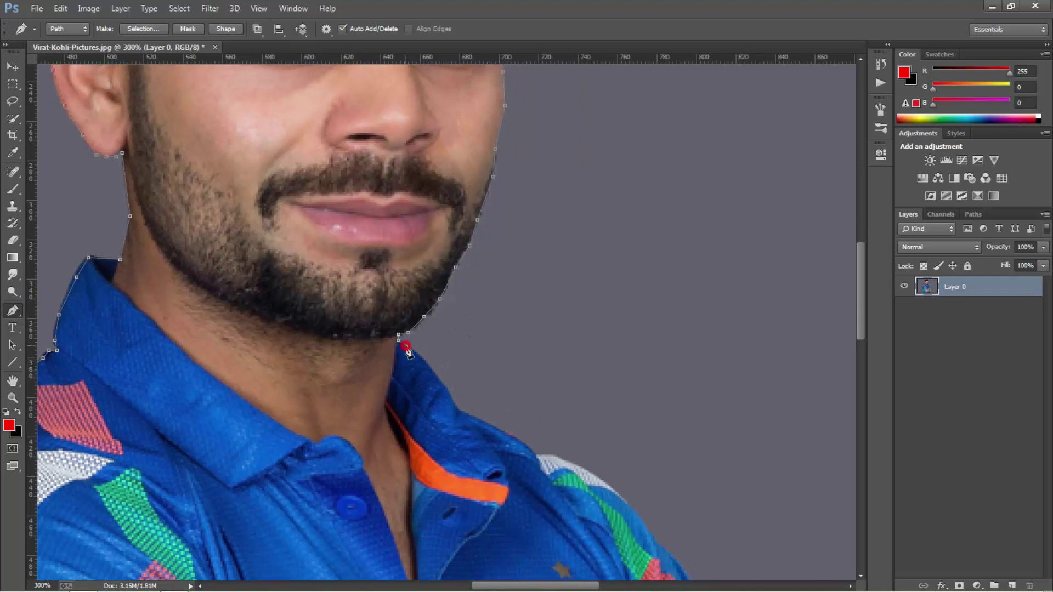
Continue the path down the neck and along the collar toward the shoulder.
click(428, 369)
click(418, 355)
click(433, 371)
click(444, 388)
click(450, 396)
click(457, 406)
Trace the path over the right shoulder and down to the upper arm.
click(560, 460)
click(612, 487)
drag(687, 482, 646, 395)
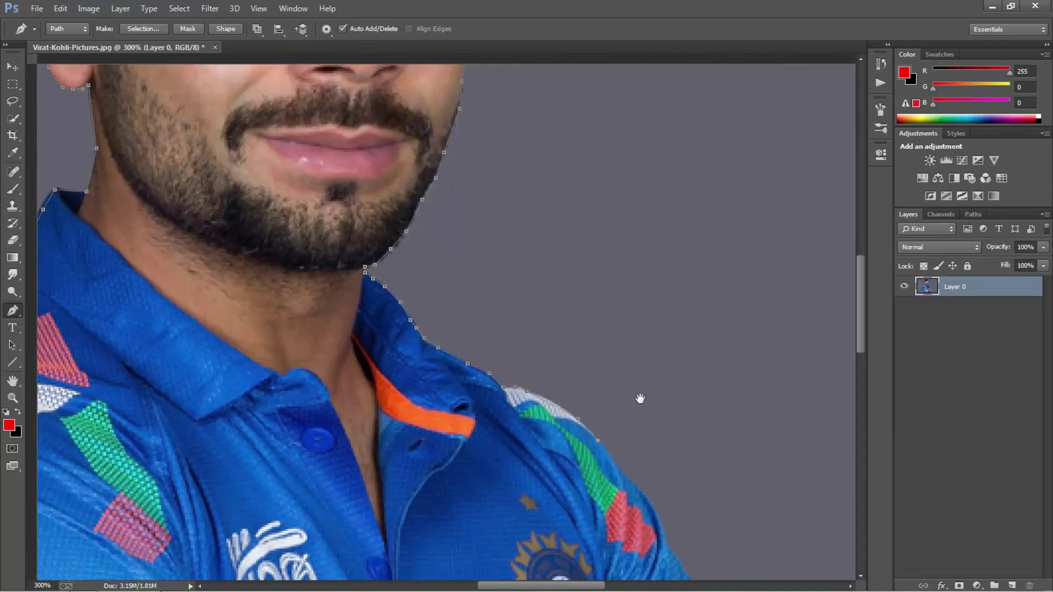
click(615, 458)
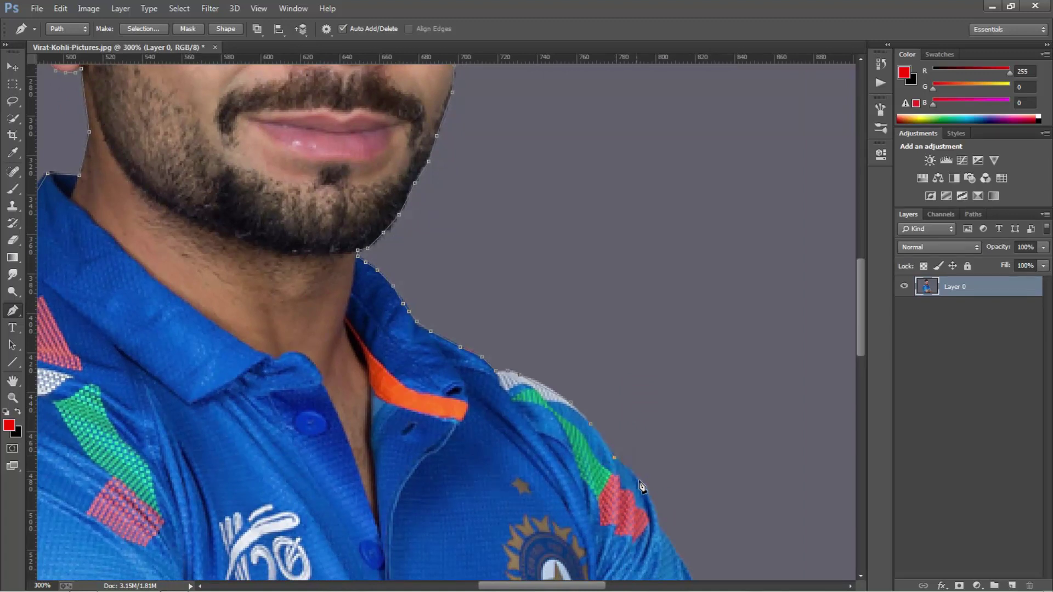
click(640, 482)
click(657, 523)
drag(687, 545, 660, 483)
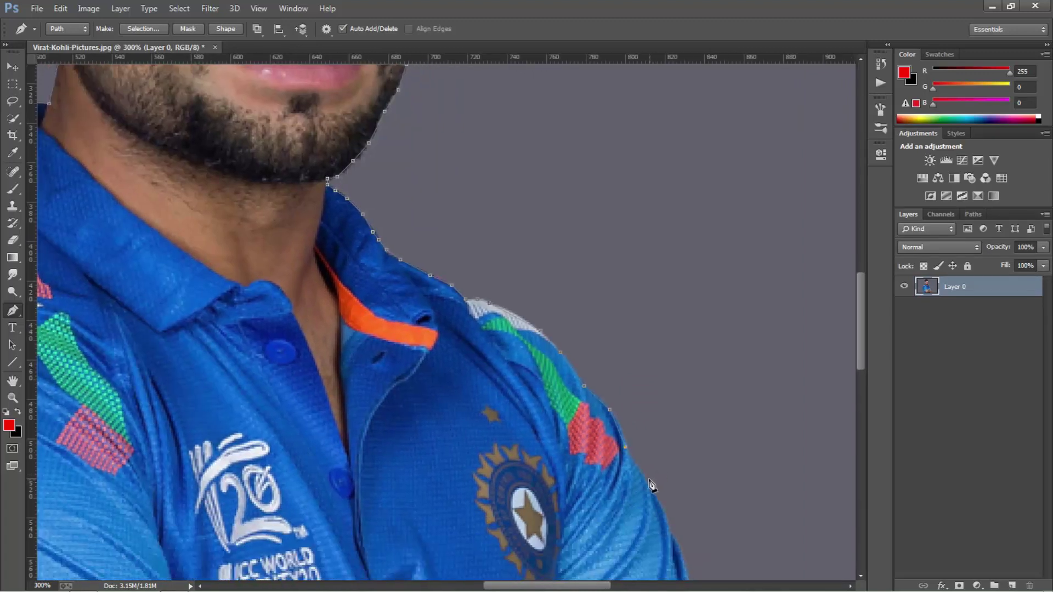
click(648, 479)
click(671, 534)
Extend the path down the sleeve edge to the sleeve's end.
mouse_move(698, 541)
mouse_down()
mouse_move(666, 305)
mouse_move(650, 327)
mouse_up()
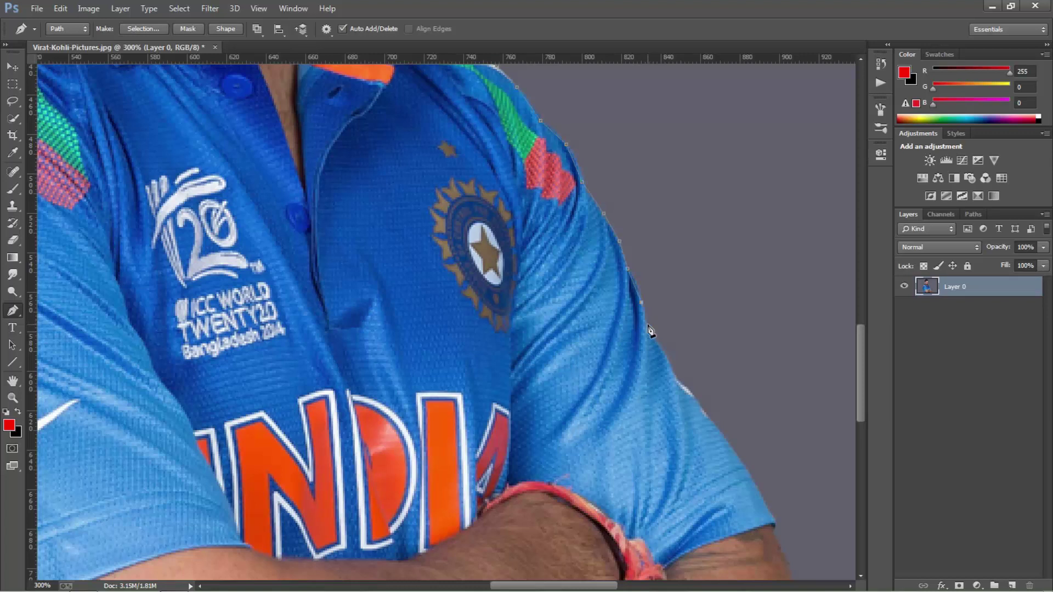
click(647, 324)
click(659, 345)
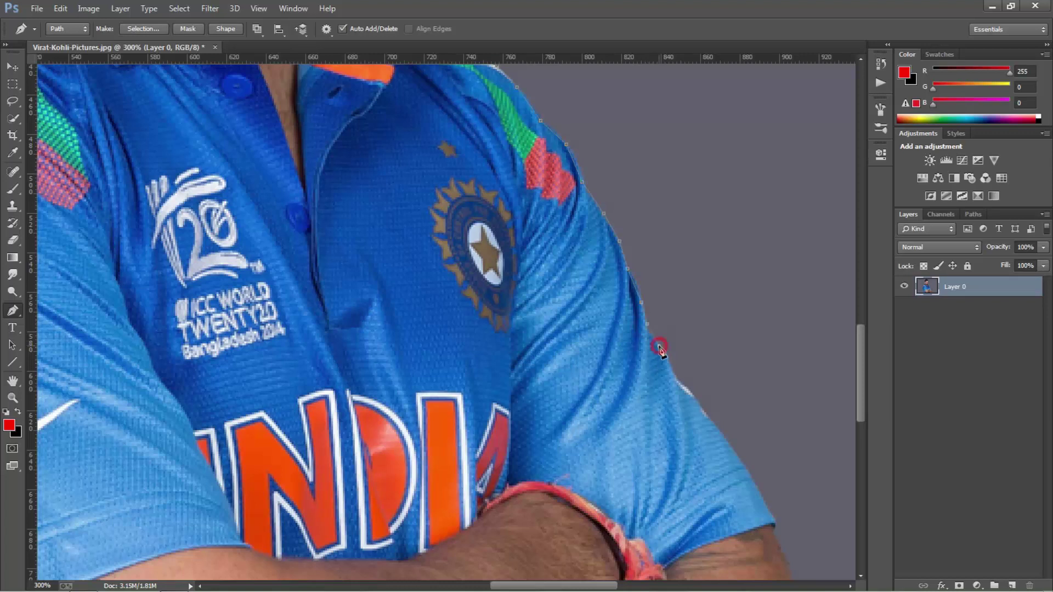
click(692, 394)
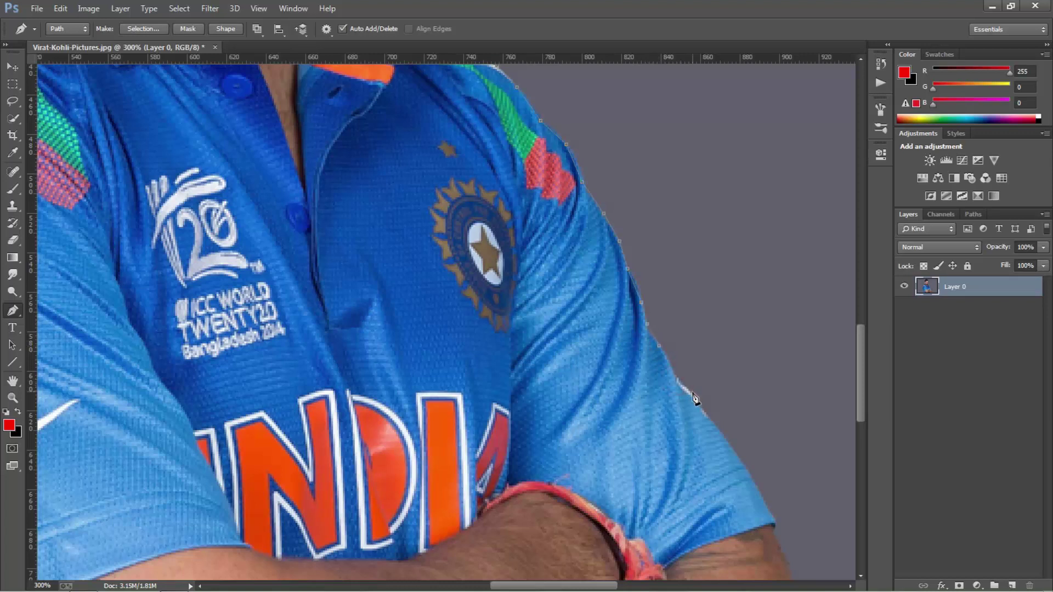
click(732, 450)
click(765, 502)
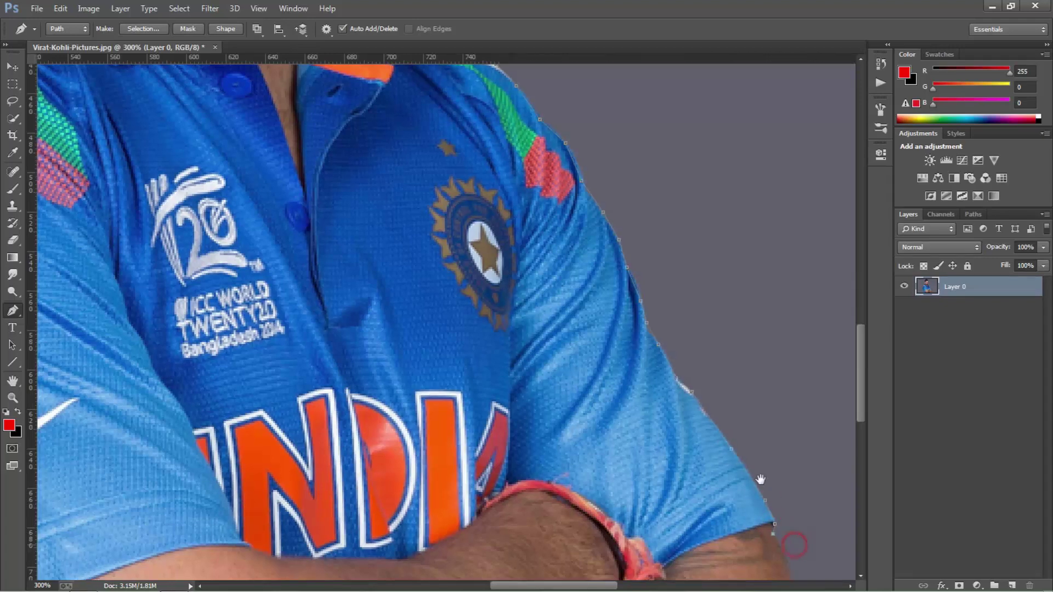
Trace around the elbow and under the folded forearm to the image's bottom edge.
drag(781, 520, 677, 348)
click(676, 374)
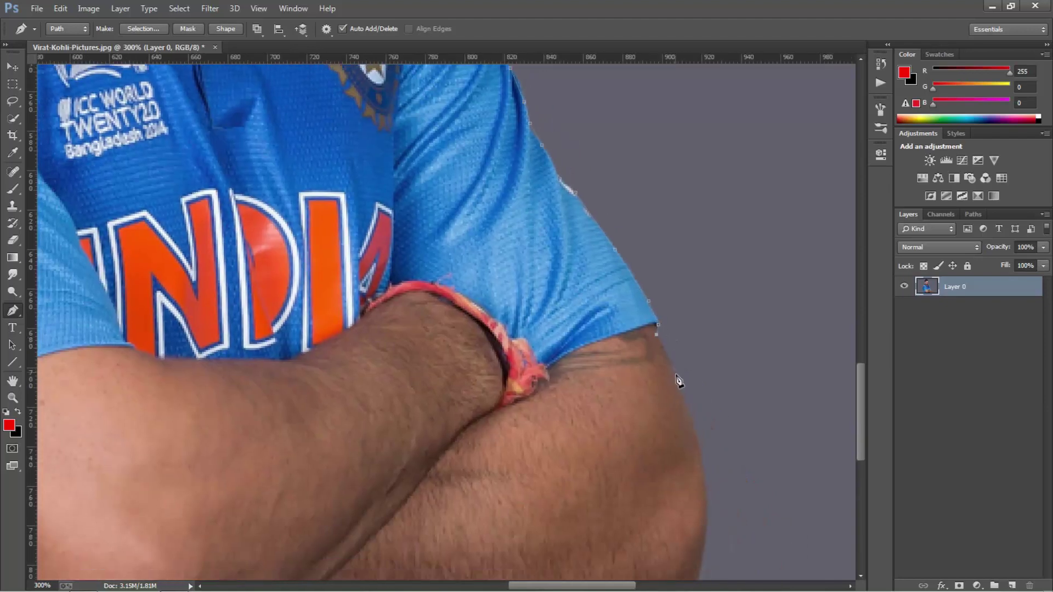
click(694, 433)
scroll(719, 494, down, 1)
scroll(727, 358, down, 4)
scroll(722, 294, down, 1)
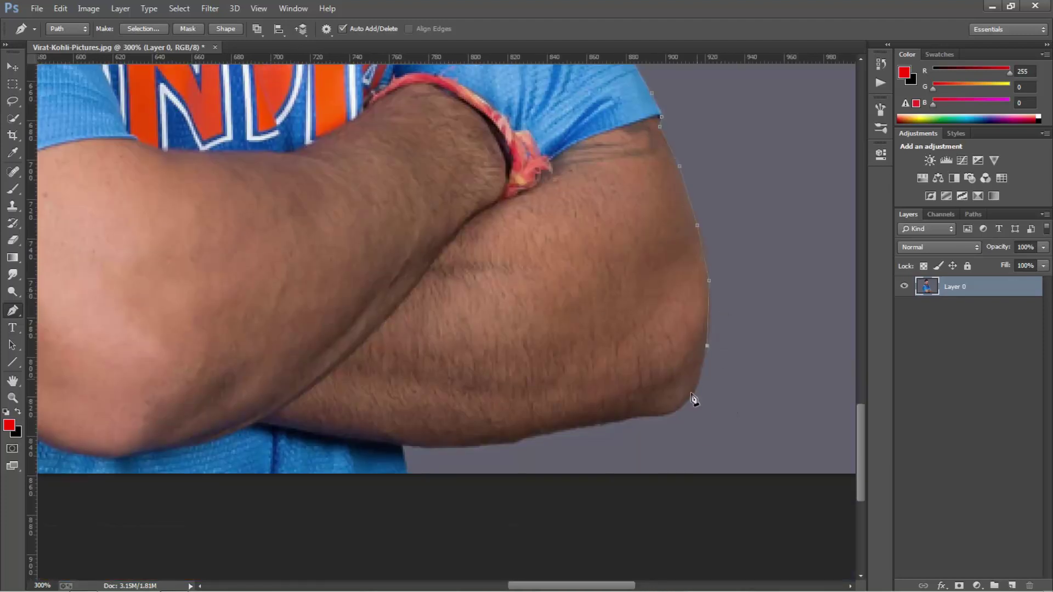
click(677, 411)
click(632, 419)
click(549, 433)
click(526, 436)
click(445, 448)
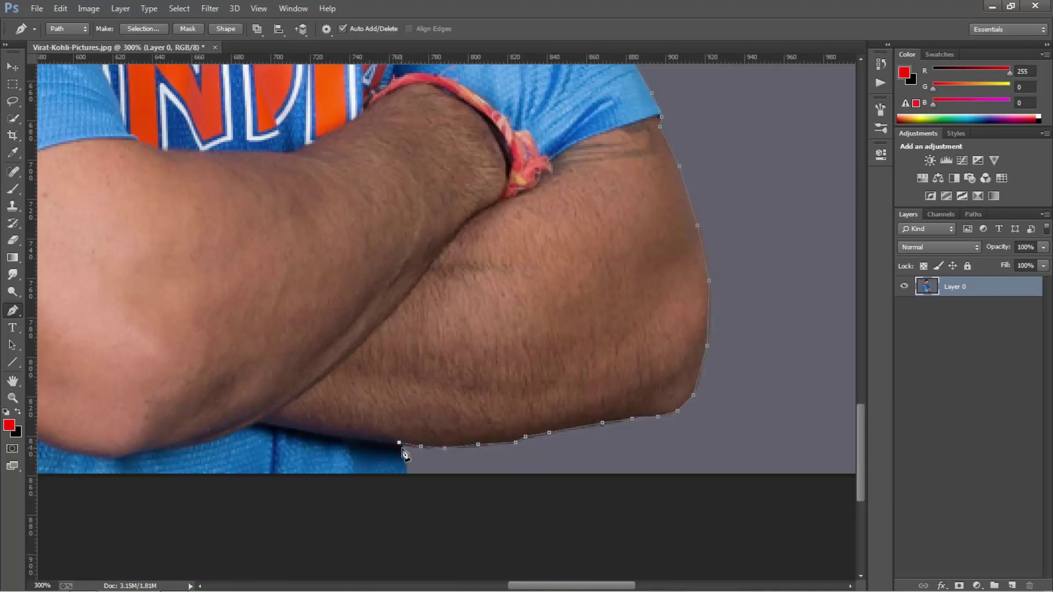
click(402, 447)
drag(287, 496, 733, 494)
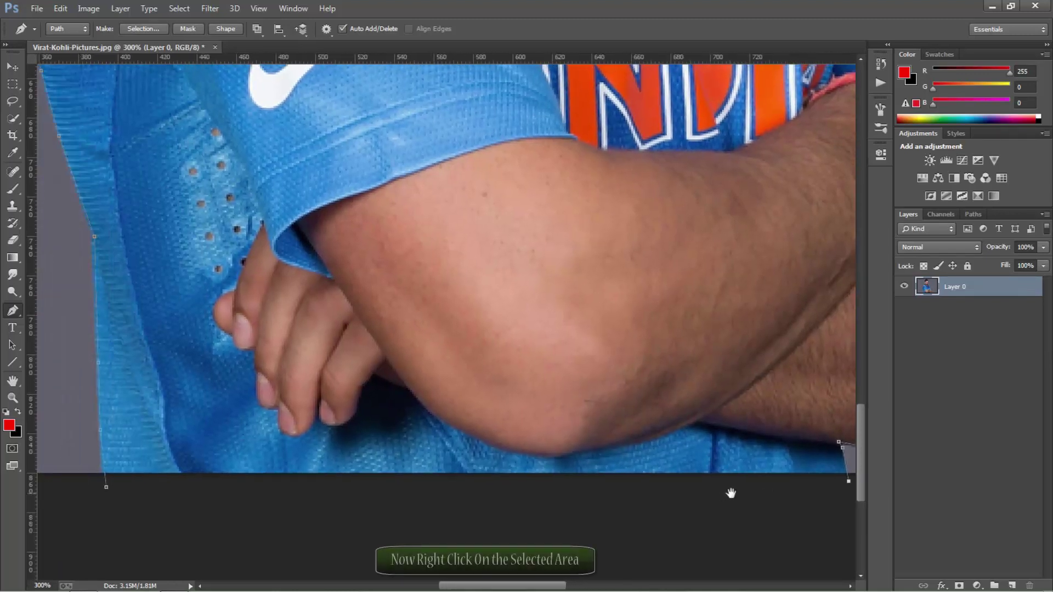
Close the path and make it a selection with a 3-pixel feather radius.
click(109, 488)
right_click(179, 437)
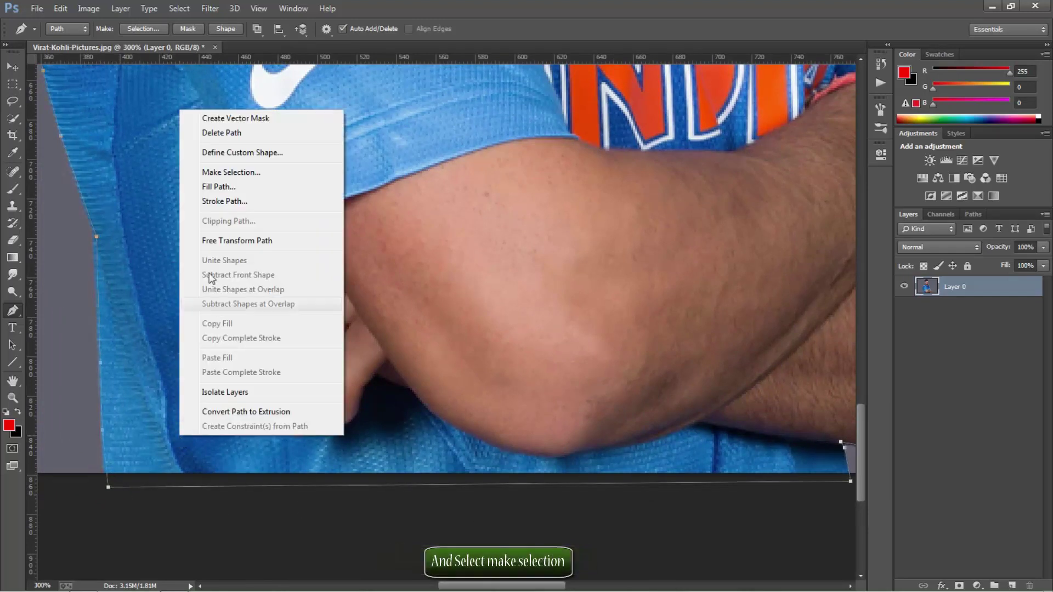
click(230, 172)
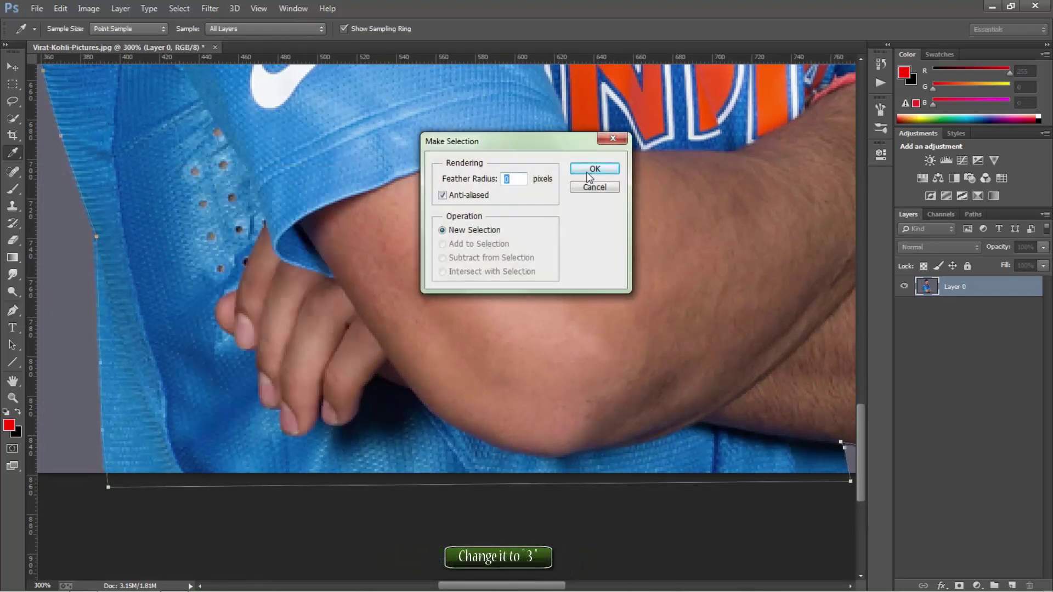
click(522, 177)
text(3)
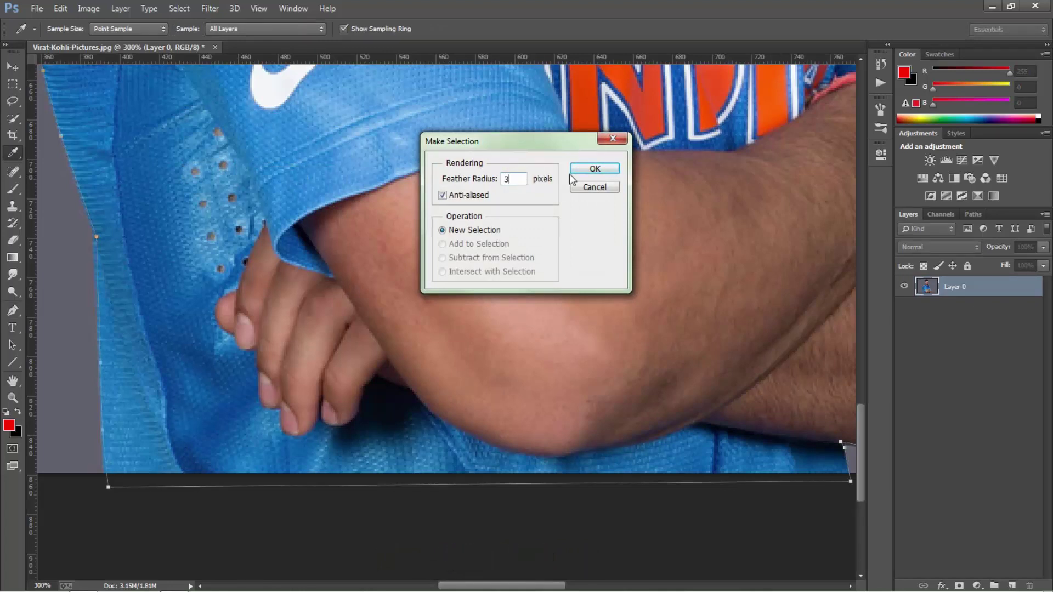
click(582, 170)
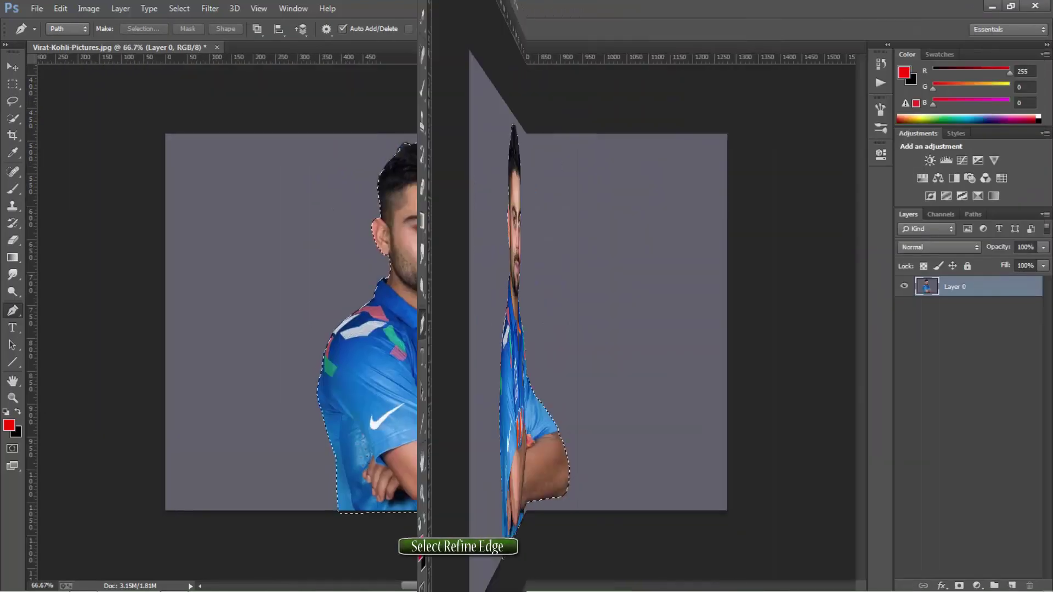
Refine the selection edge with Smart Radius on, Contrast 72% and Shift Edge +1.
click(13, 118)
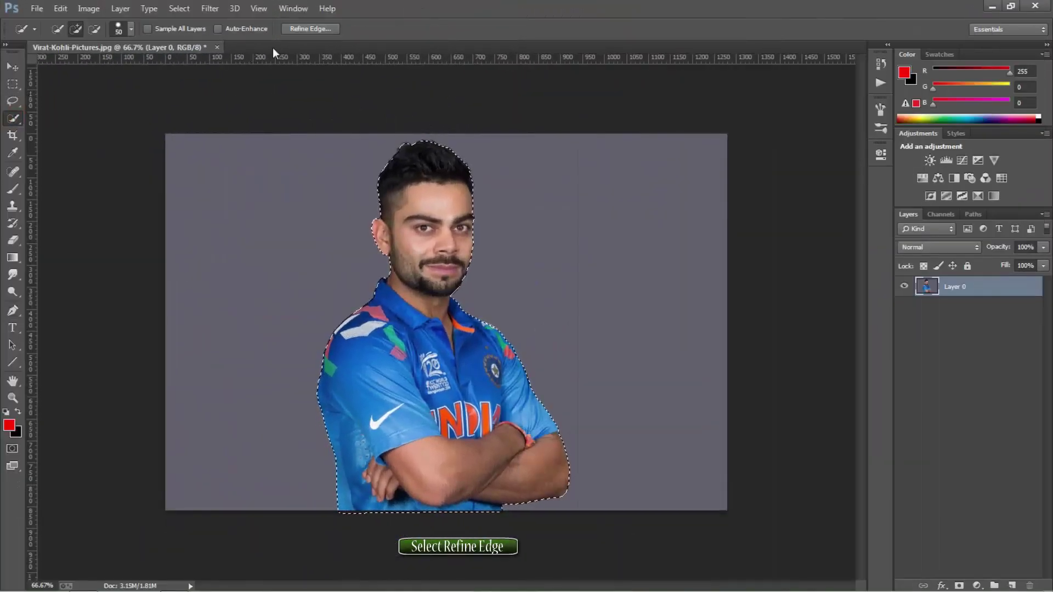
click(301, 28)
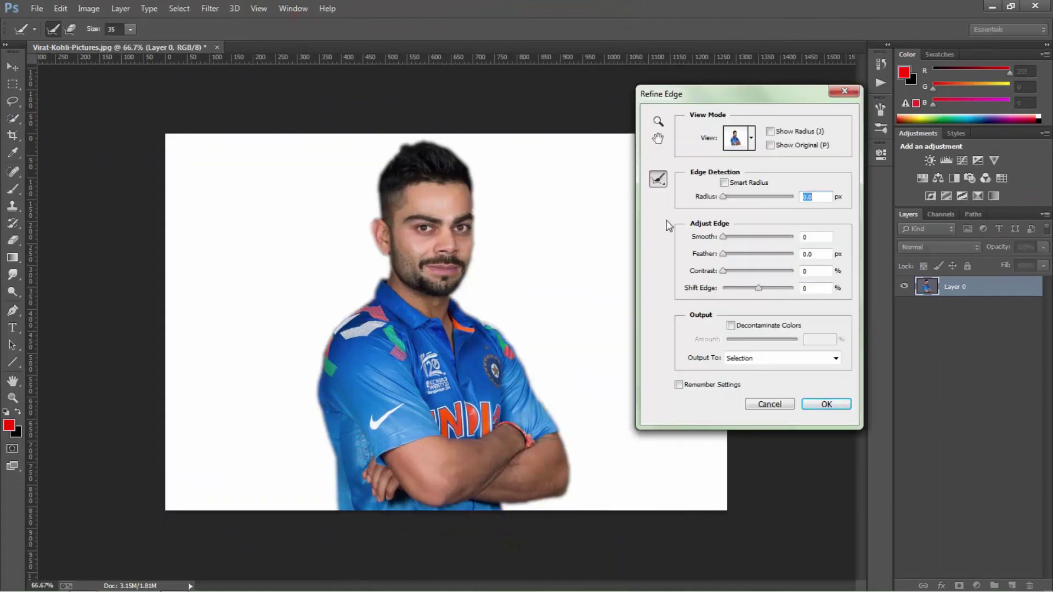
drag(724, 270, 748, 272)
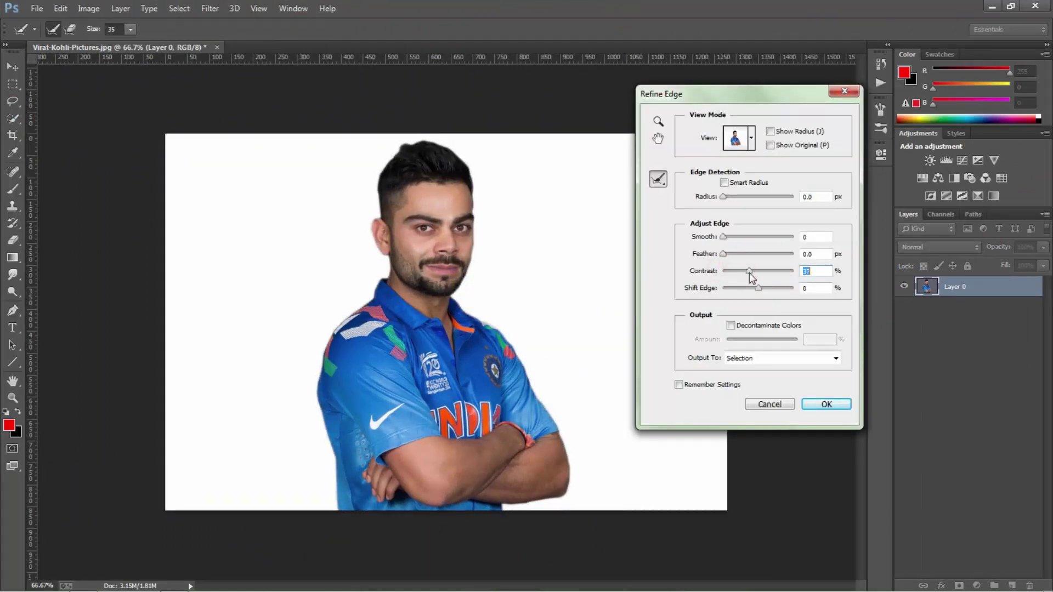
drag(748, 273, 758, 276)
click(724, 183)
click(723, 196)
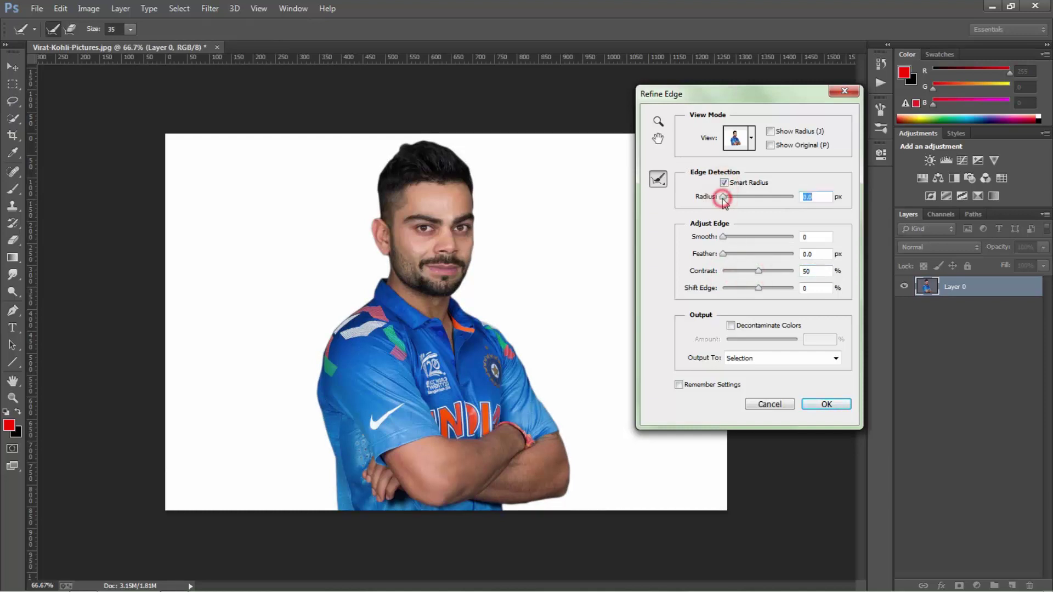
mouse_move(759, 271)
mouse_down()
mouse_move(776, 275)
mouse_move(759, 289)
mouse_move(775, 271)
mouse_up()
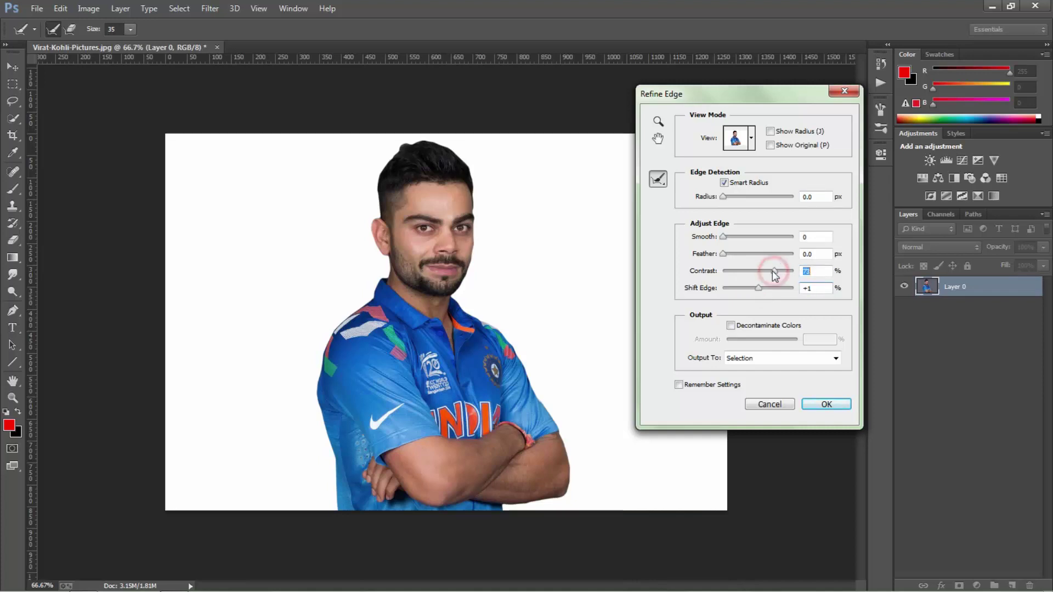
click(826, 404)
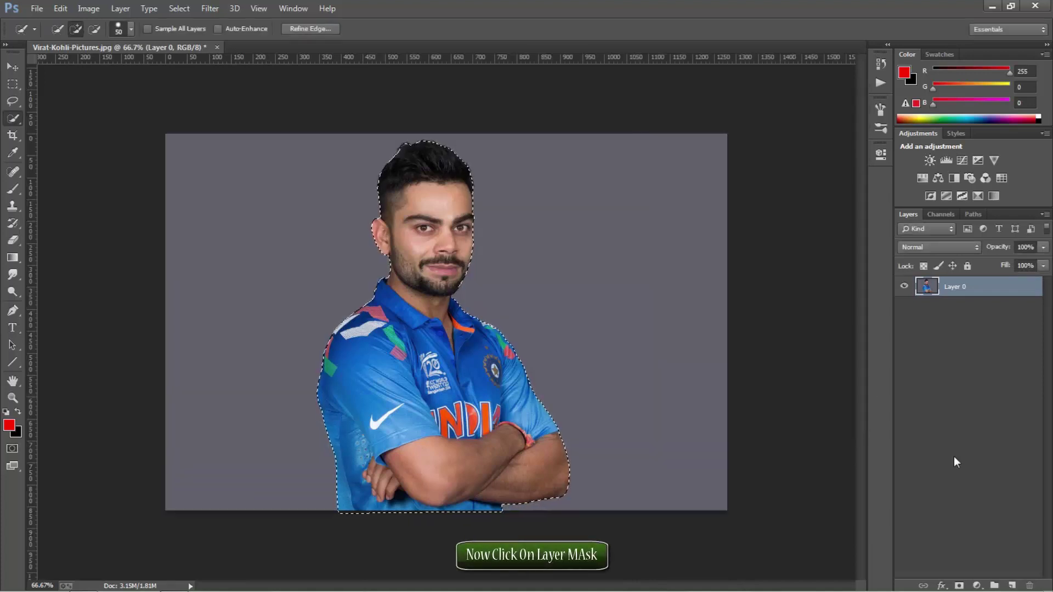
Mask Layer 0 from the selection and apply the mask permanently to cut out the cricketer.
click(958, 585)
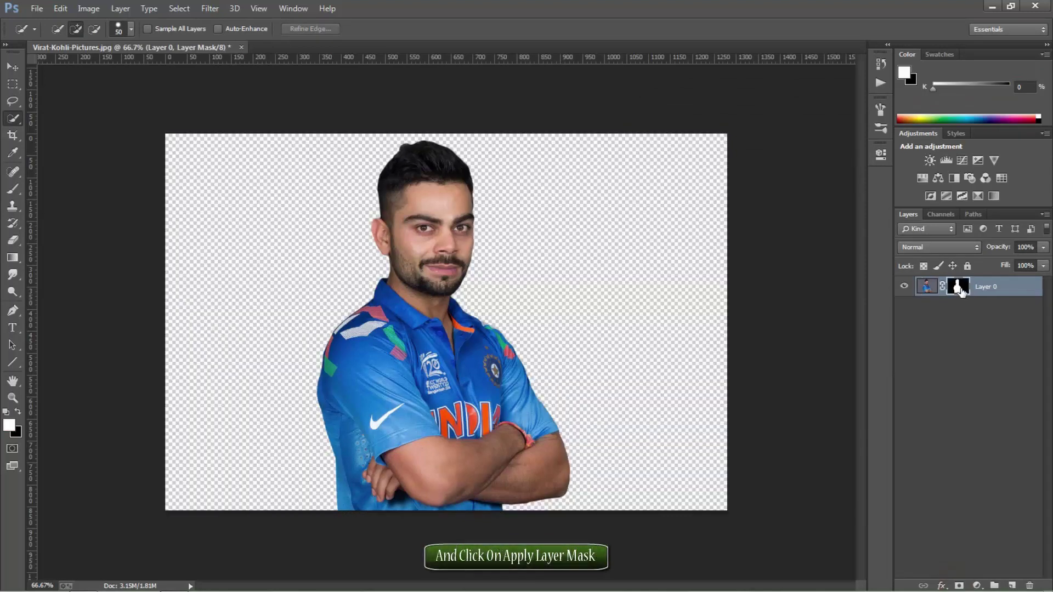
right_click(960, 289)
click(963, 332)
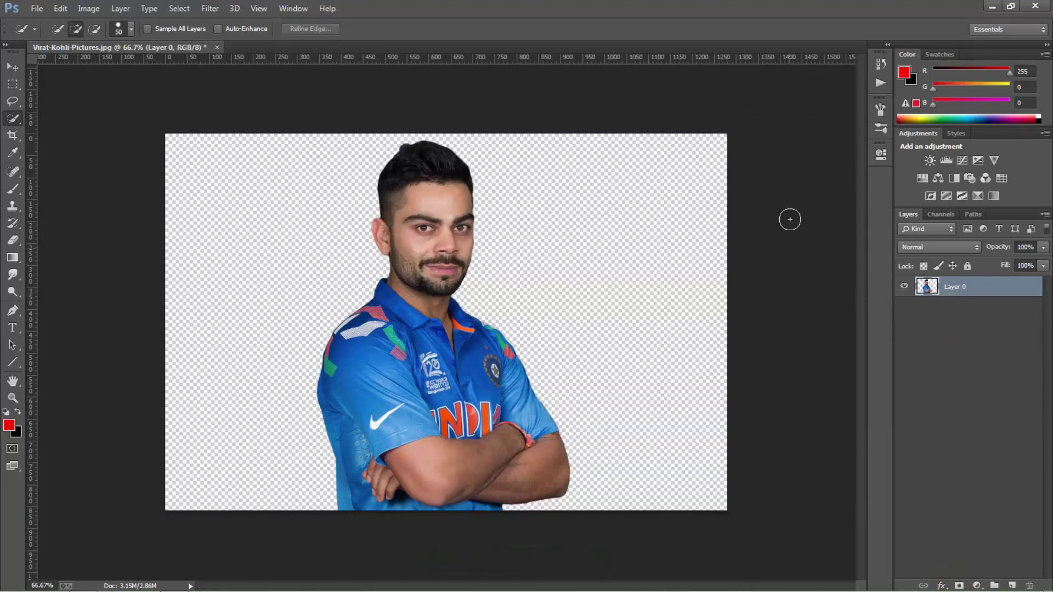
click(10, 68)
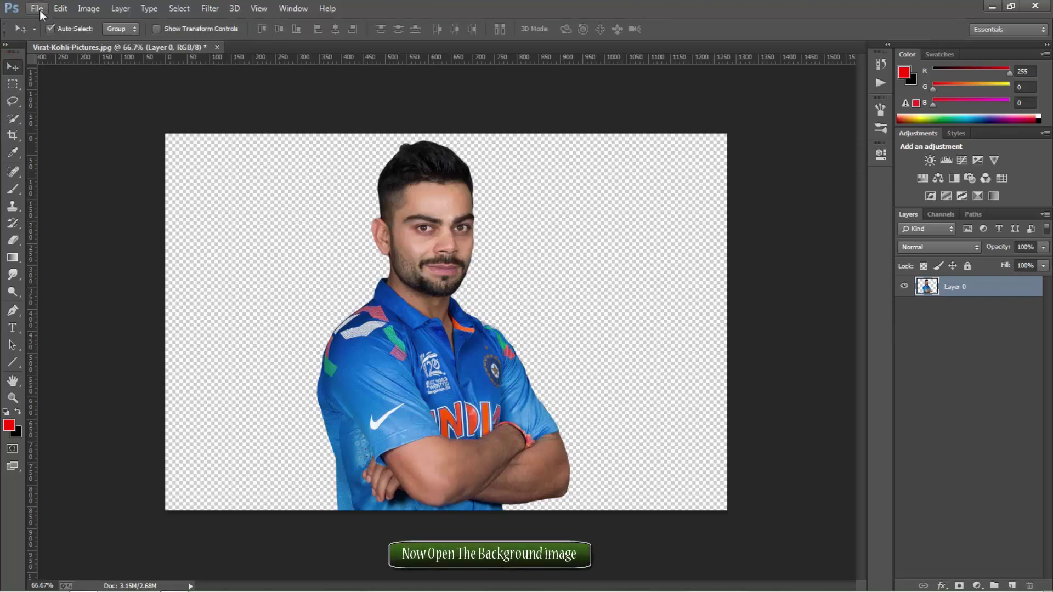
Place the stadium image 33661 into the document as an embedded layer.
click(36, 8)
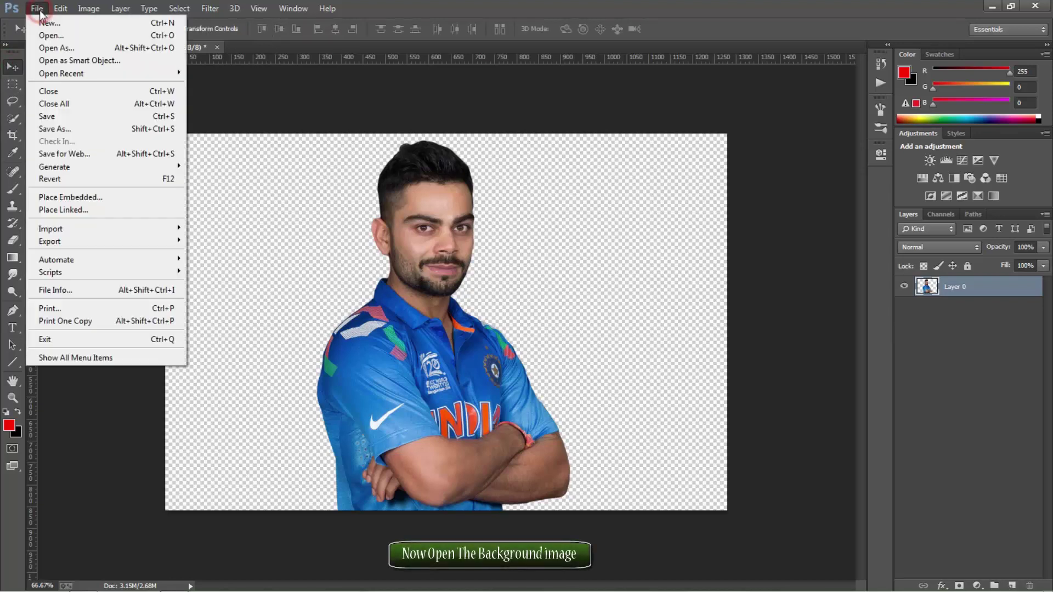
click(43, 196)
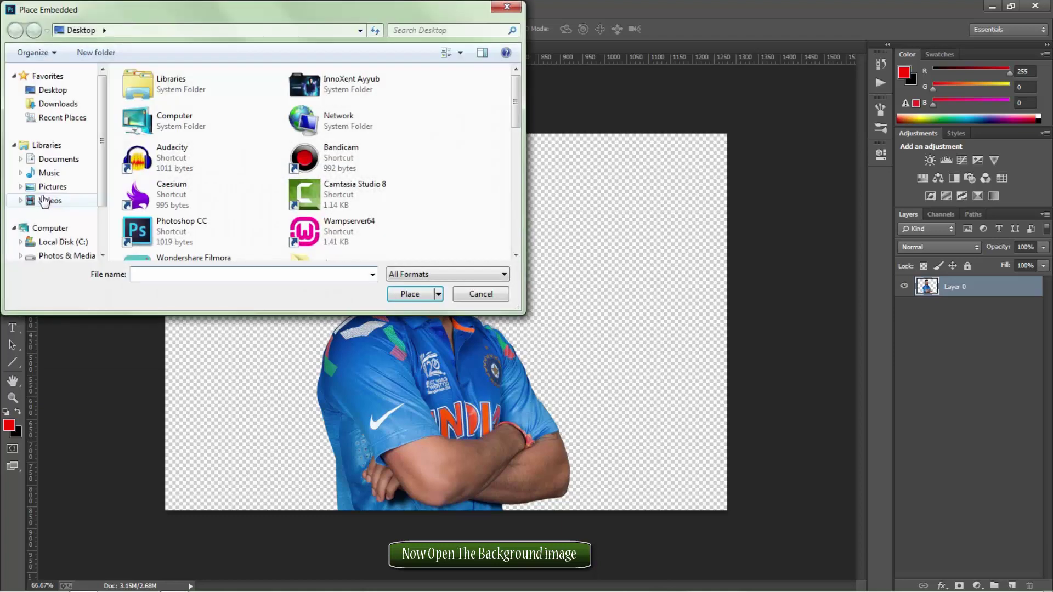
mouse_move(516, 120)
mouse_down()
mouse_move(528, 211)
mouse_move(528, 142)
mouse_up()
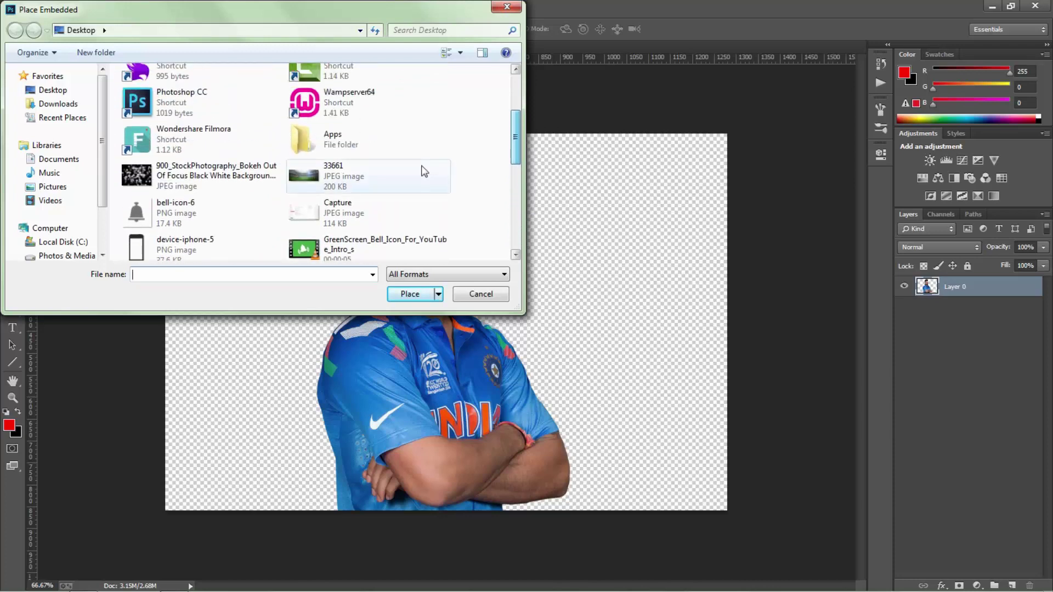
click(412, 167)
click(411, 295)
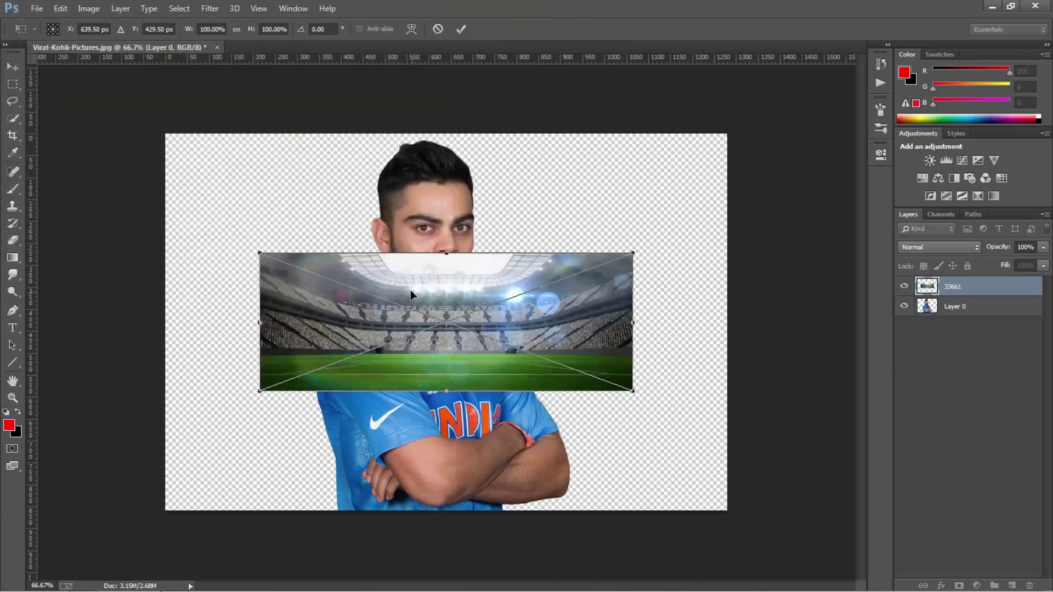
Scale the stadium image to cover the whole canvas and commit the transform.
drag(260, 252, 165, 134)
drag(632, 392, 796, 525)
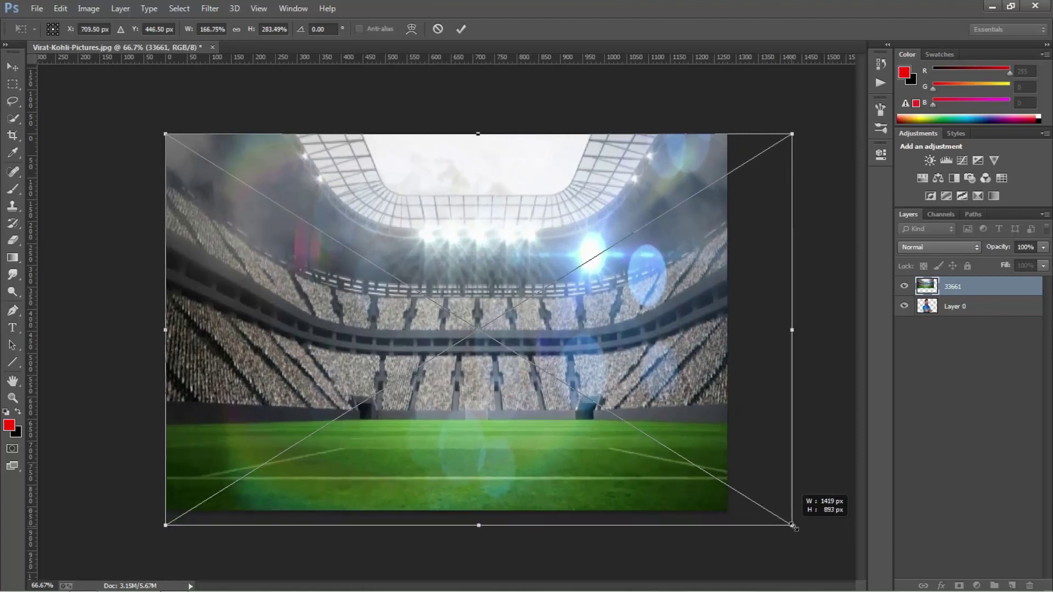
drag(724, 506, 706, 510)
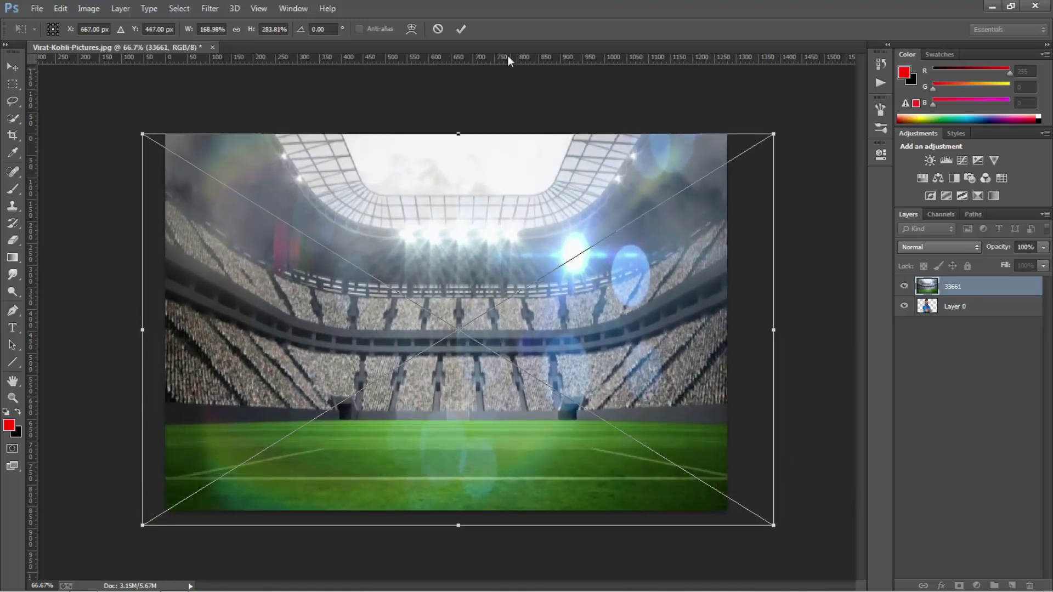
click(464, 28)
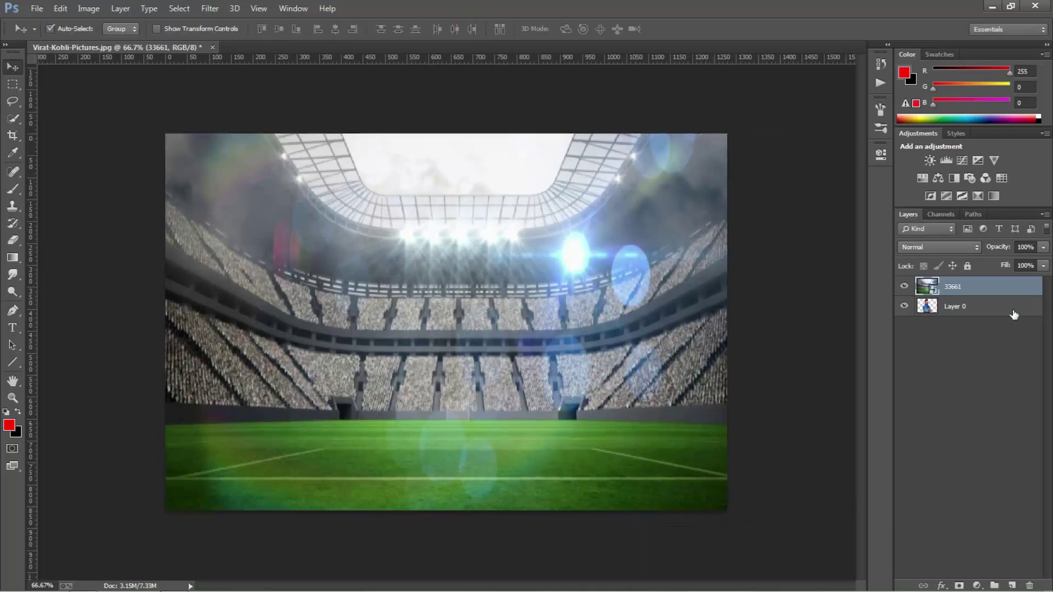
Rasterize layer 33661, move it below Layer 0, and flatten the image.
right_click(1015, 285)
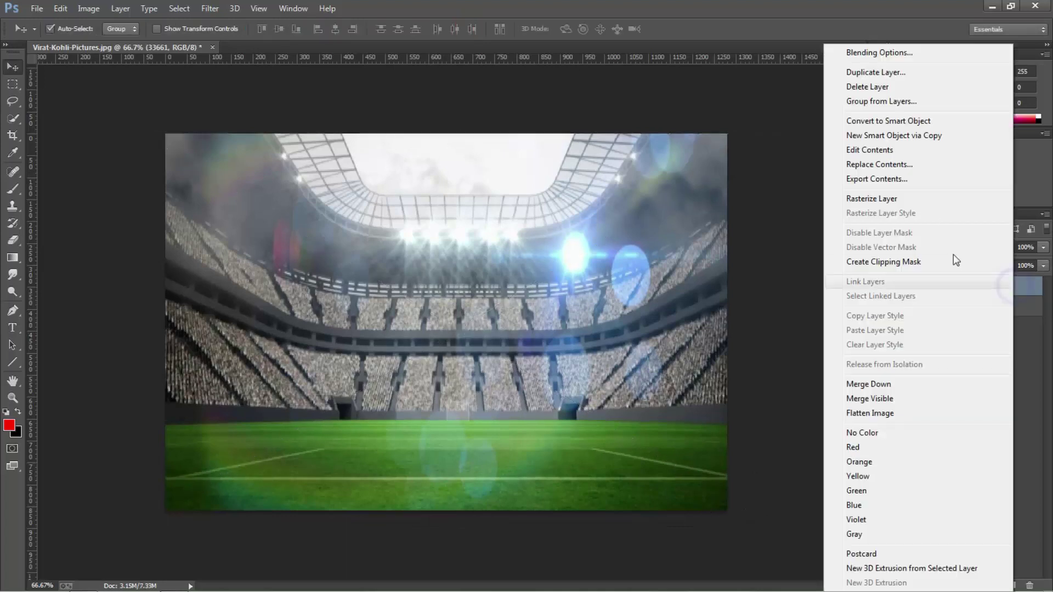
click(916, 202)
drag(983, 287, 930, 406)
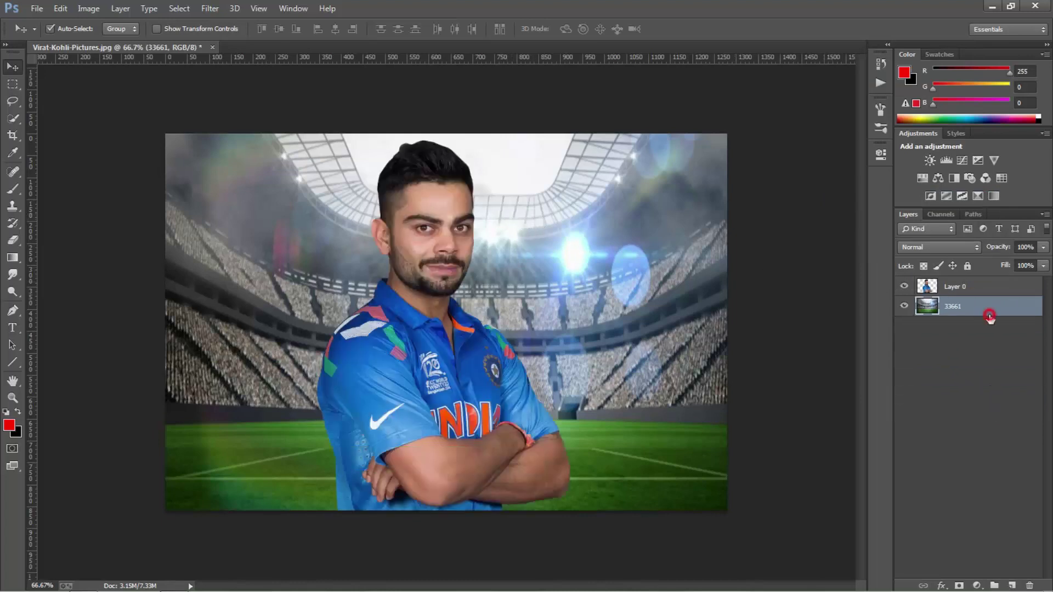
click(210, 9)
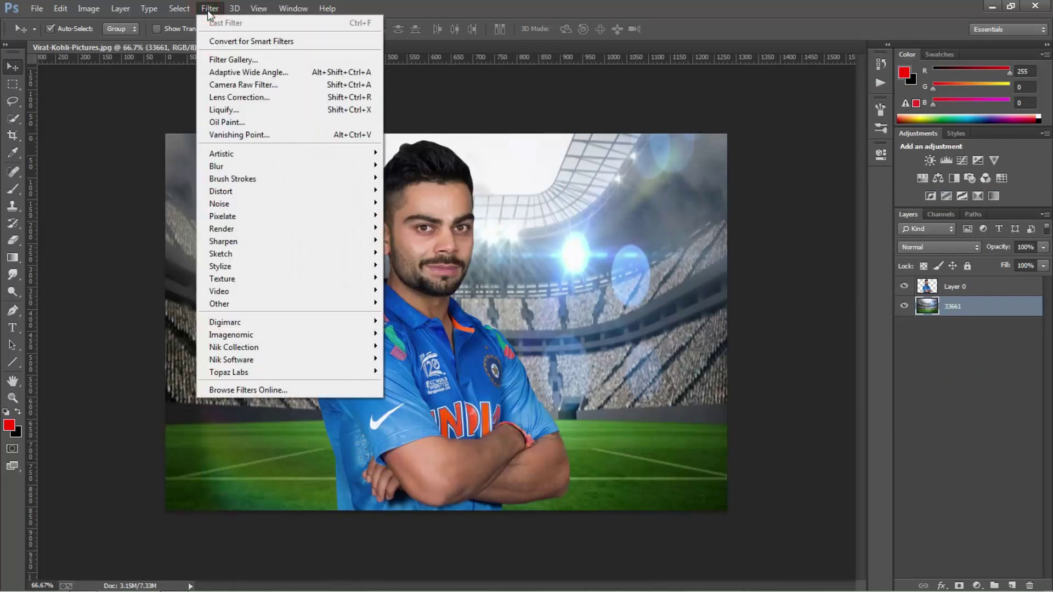
click(147, 77)
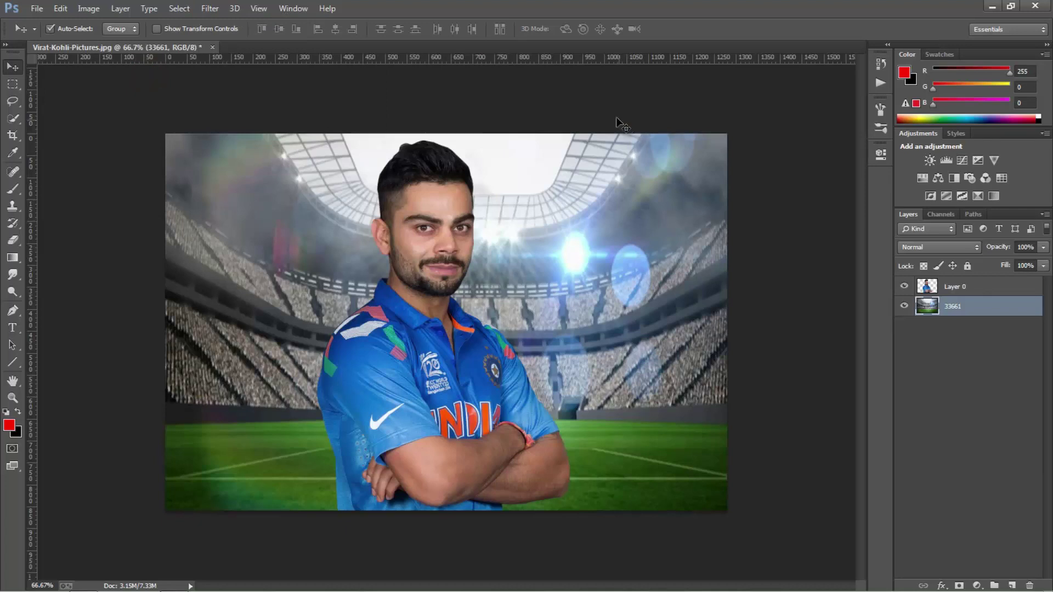
right_click(973, 315)
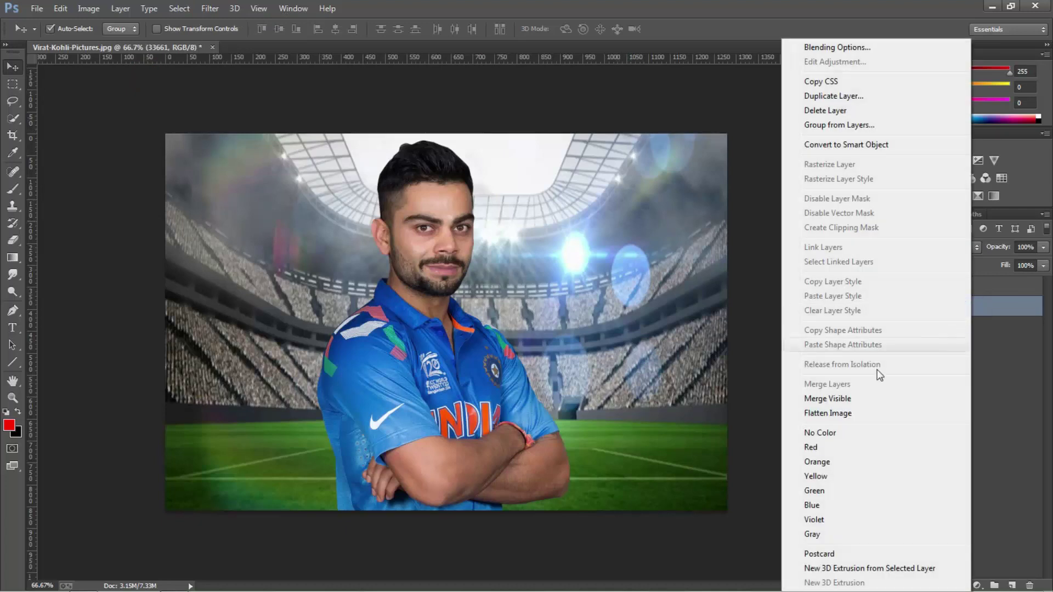
click(851, 414)
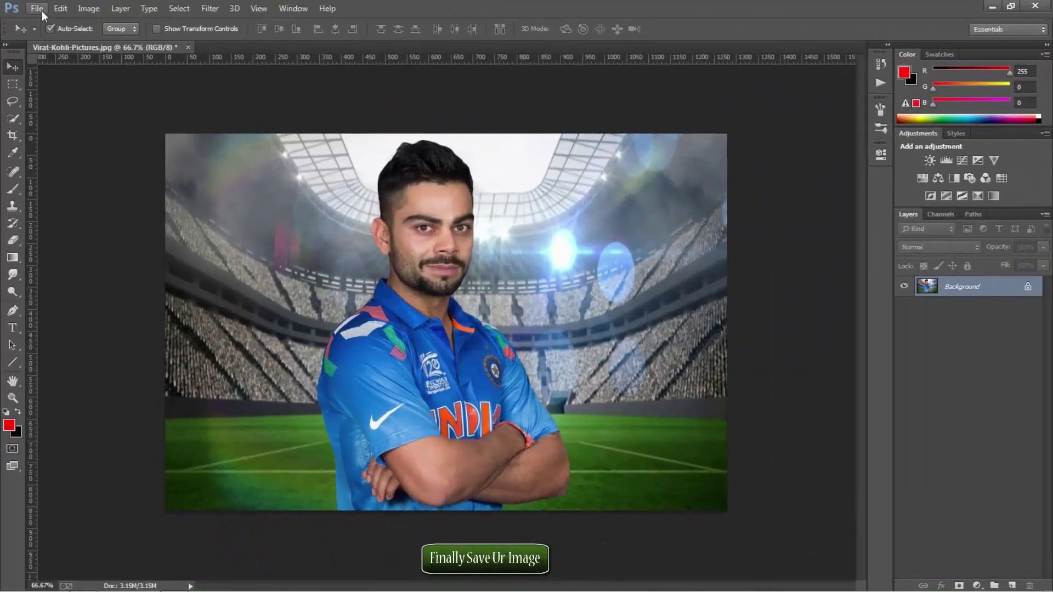
Save the image as the JPEG 'edited picture' at Maximum quality 12.
click(42, 11)
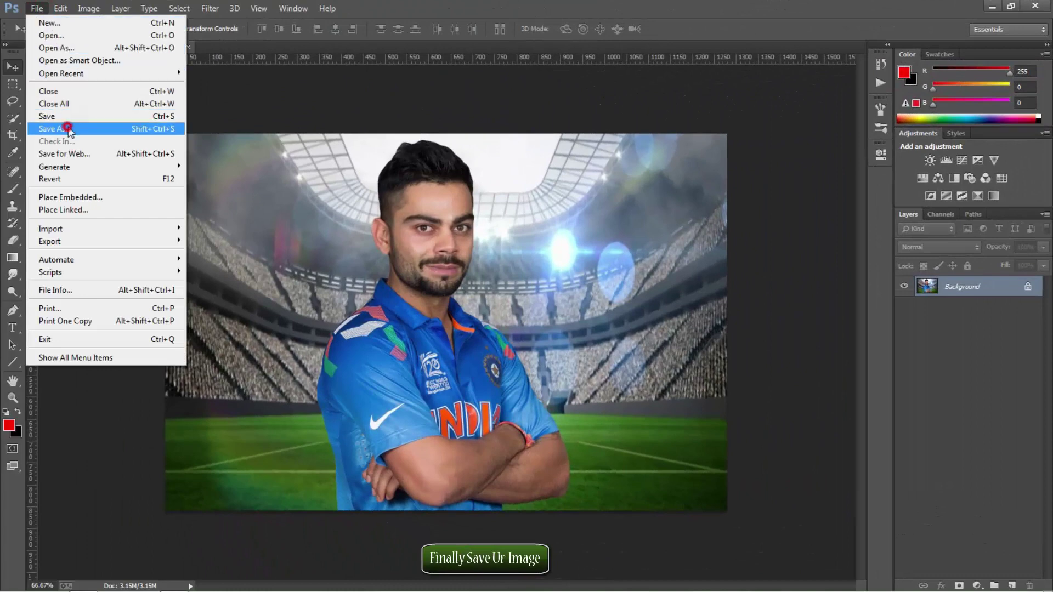
click(68, 129)
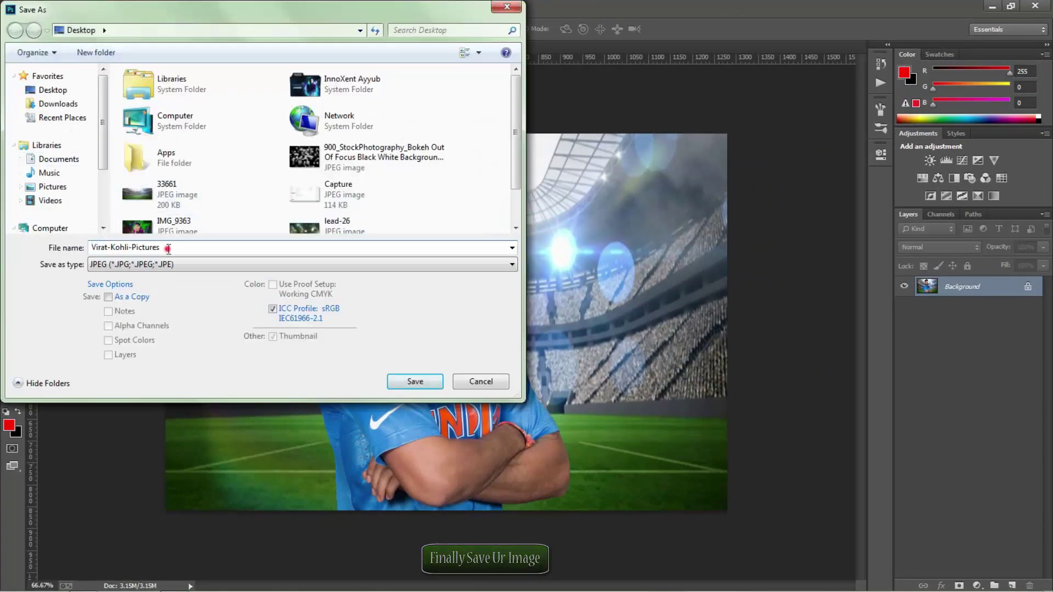
mouse_move(50, 228)
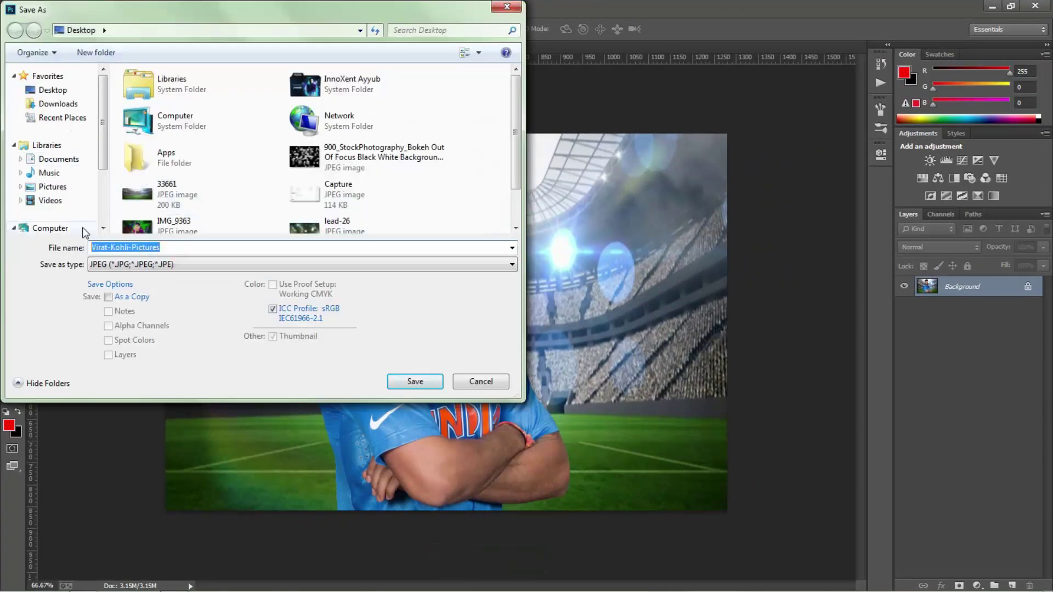
key(BackSpace)
text(edited picture)
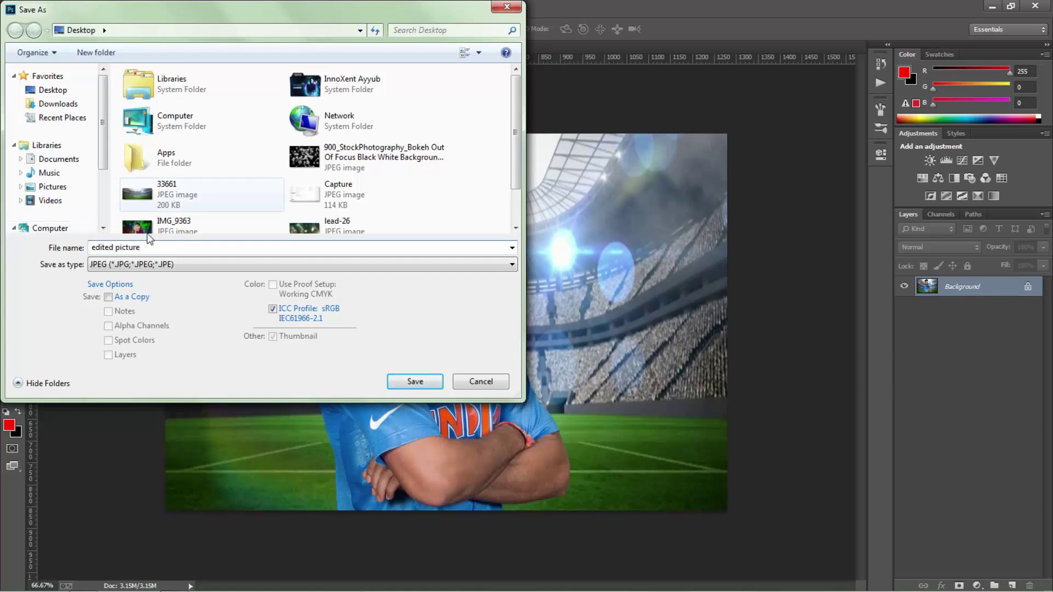
click(160, 265)
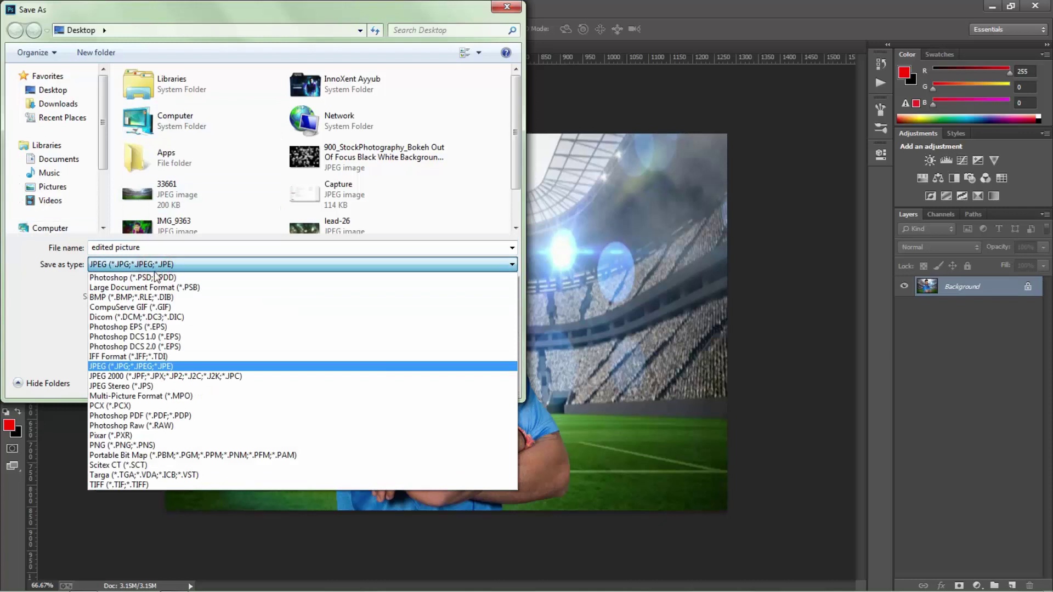
click(135, 366)
click(414, 382)
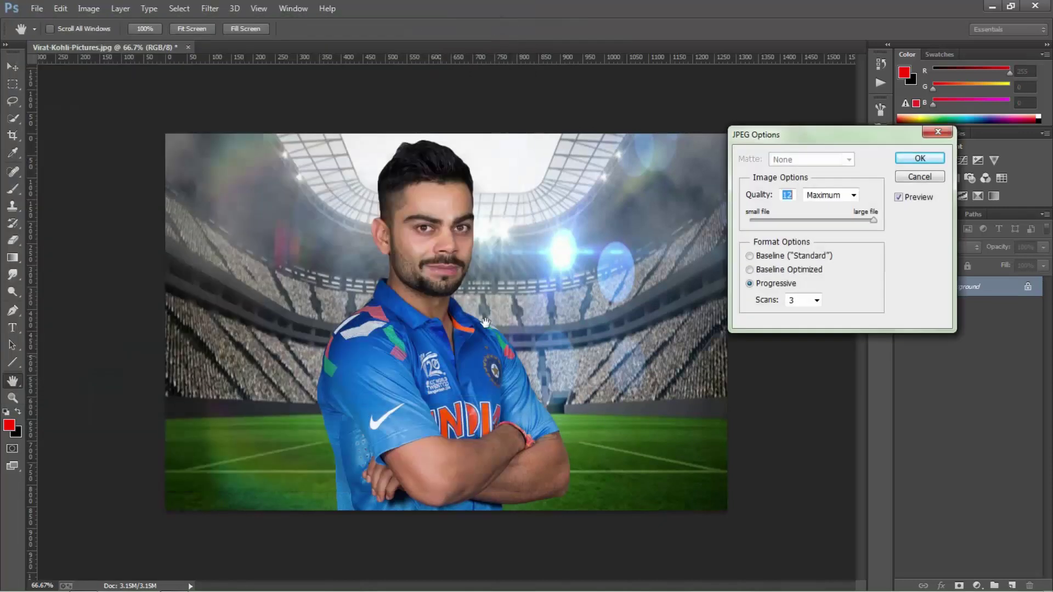
click(920, 159)
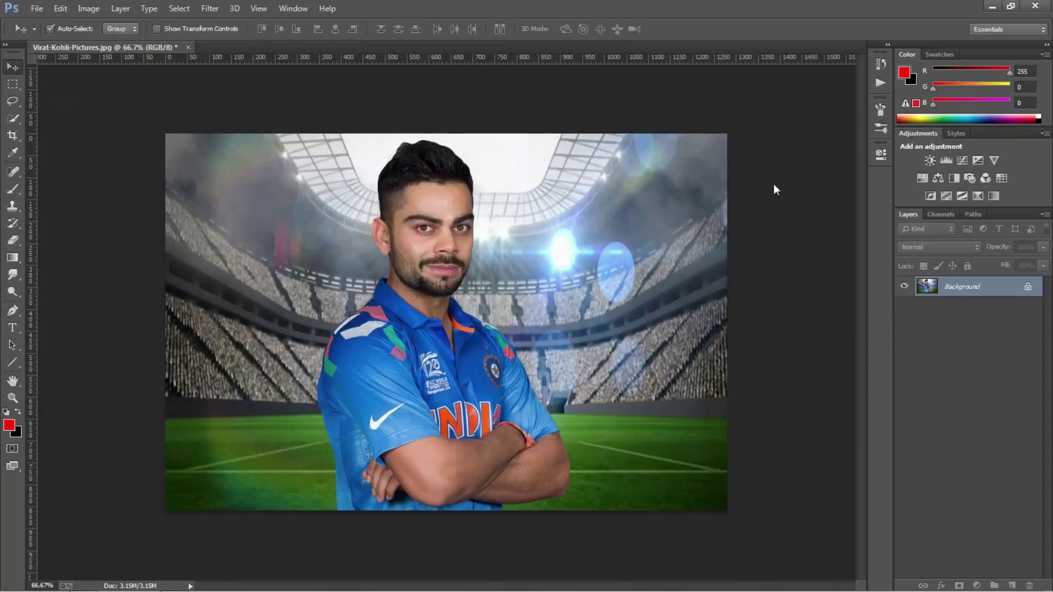